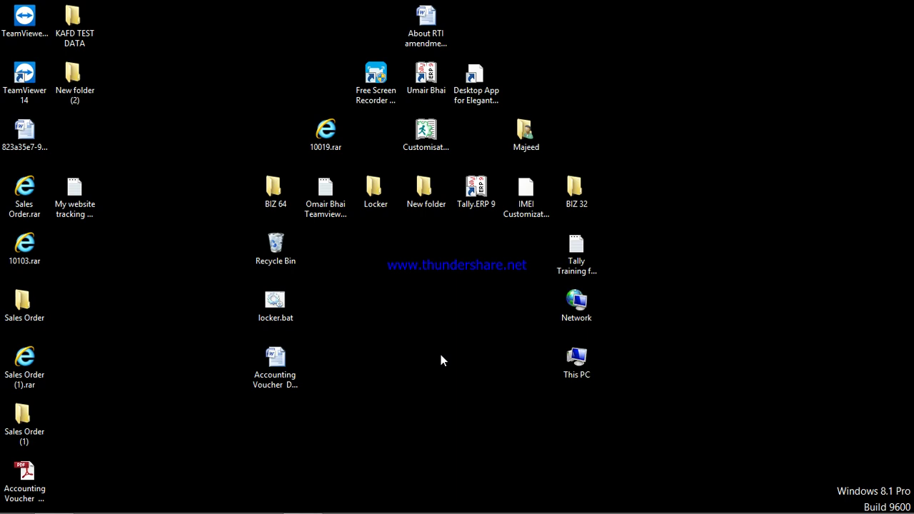
# Launch Chrome, dismiss the Flash Player notice, and go to gst.gov.in
pyautogui.moveTo(179, 512)
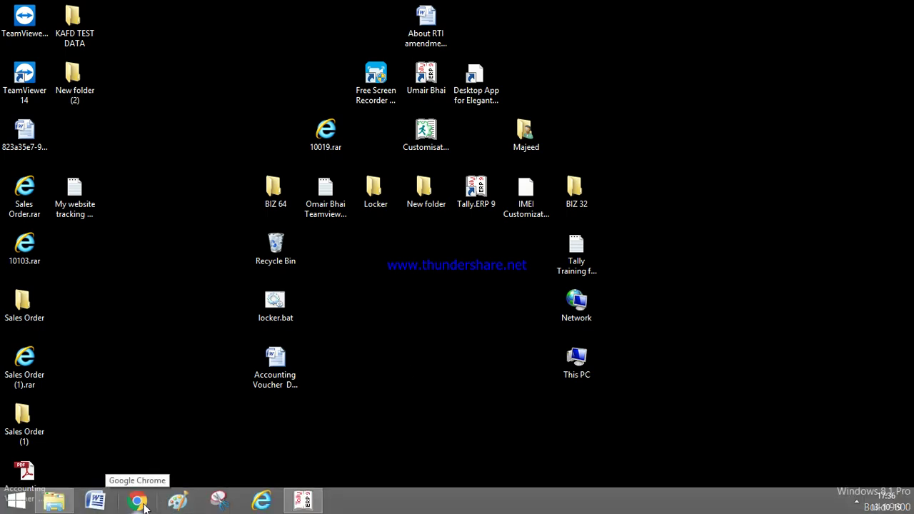
pyautogui.click(143, 505)
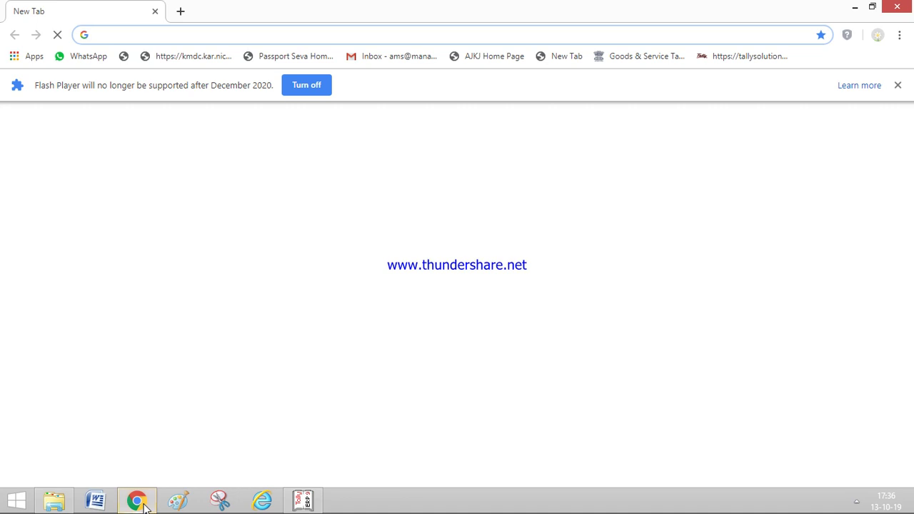
pyautogui.click(899, 81)
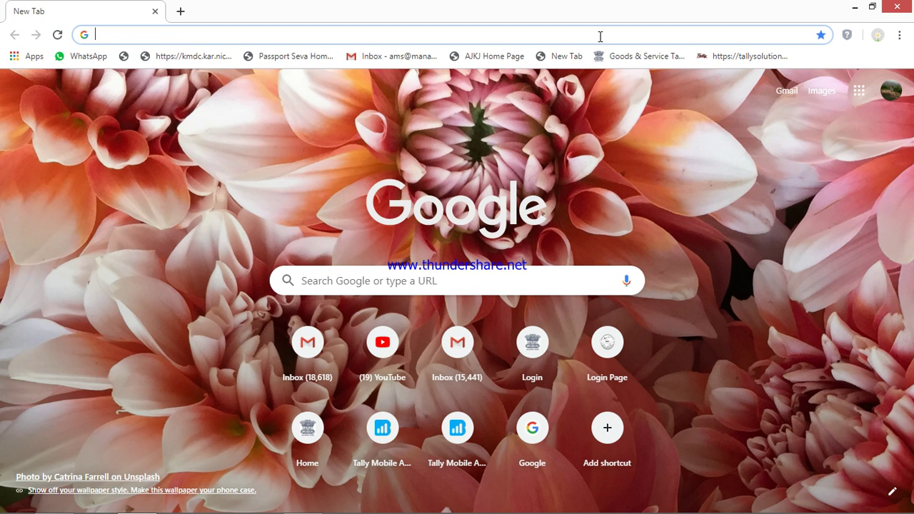
pyautogui.write('gst.gov')
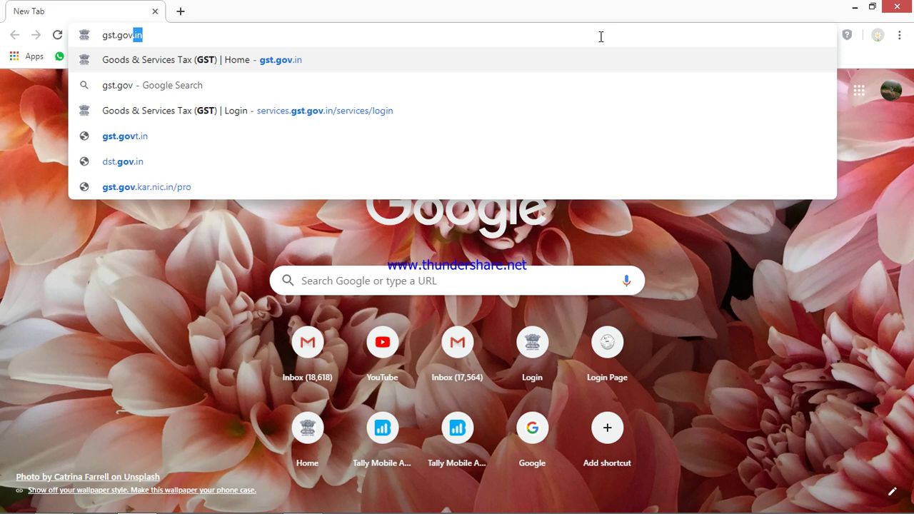
pyautogui.write('.in')
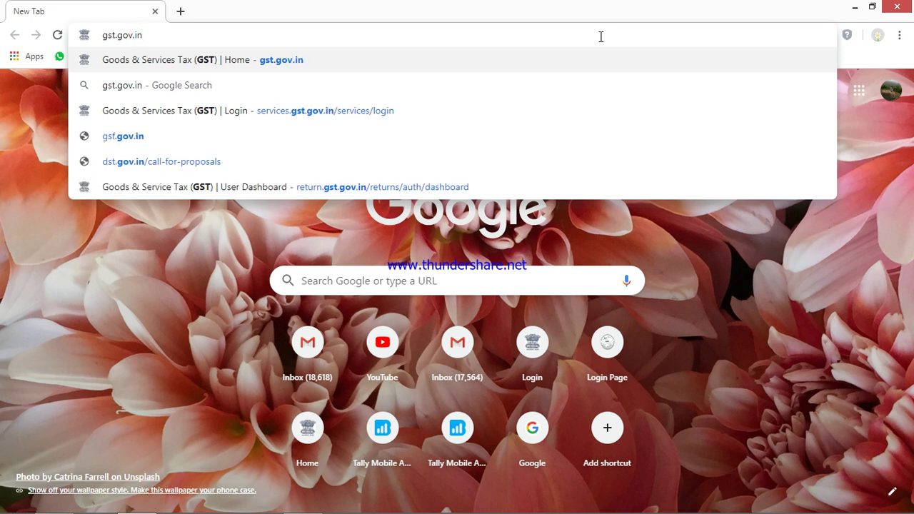
pyautogui.press('Return')
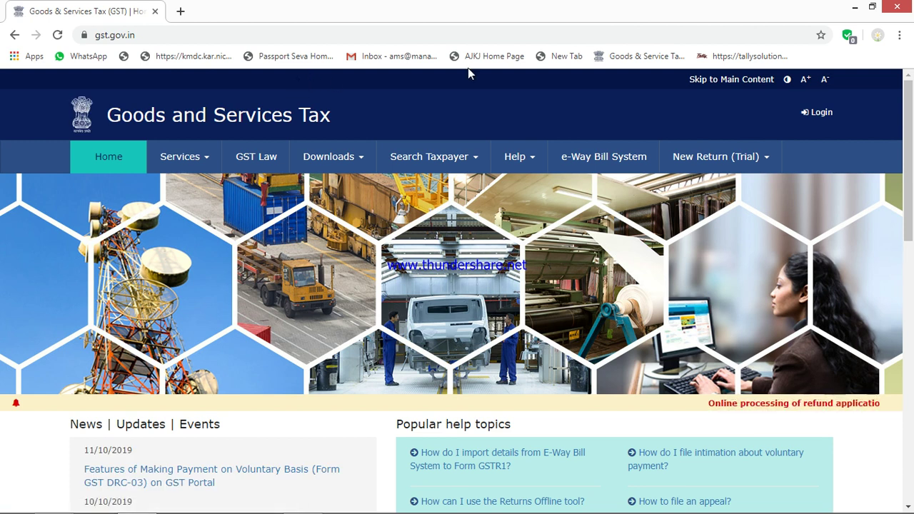
# Log in with the account username, password and captcha, then continue to the dashboard
pyautogui.click(820, 115)
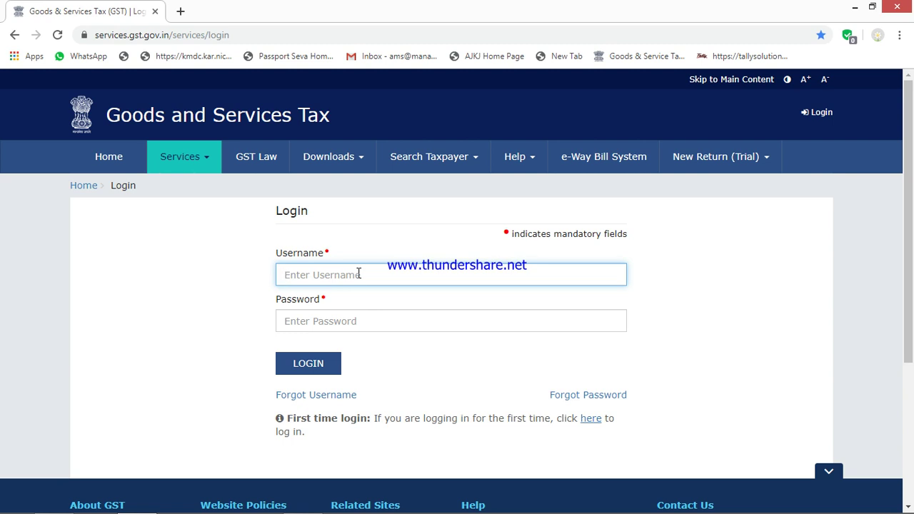
pyautogui.write('majeedaflattax')
pyautogui.press('Tab')
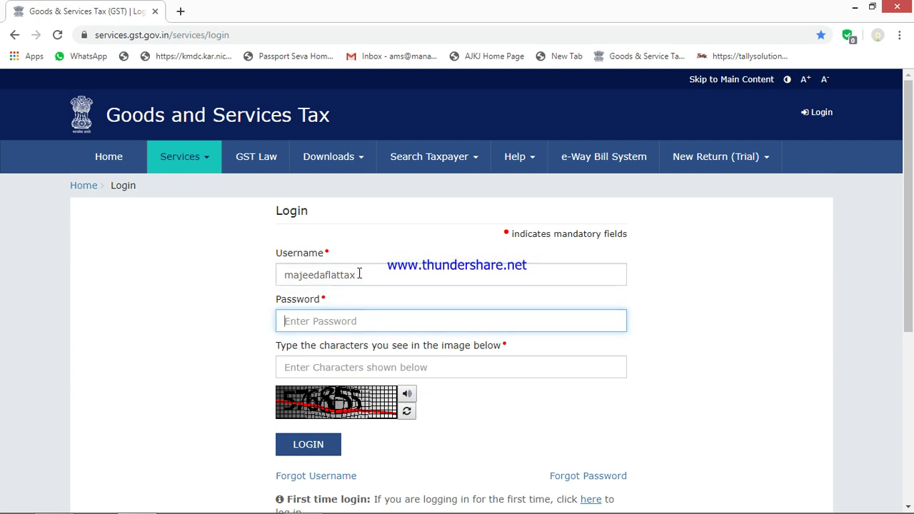
pyautogui.click(311, 368)
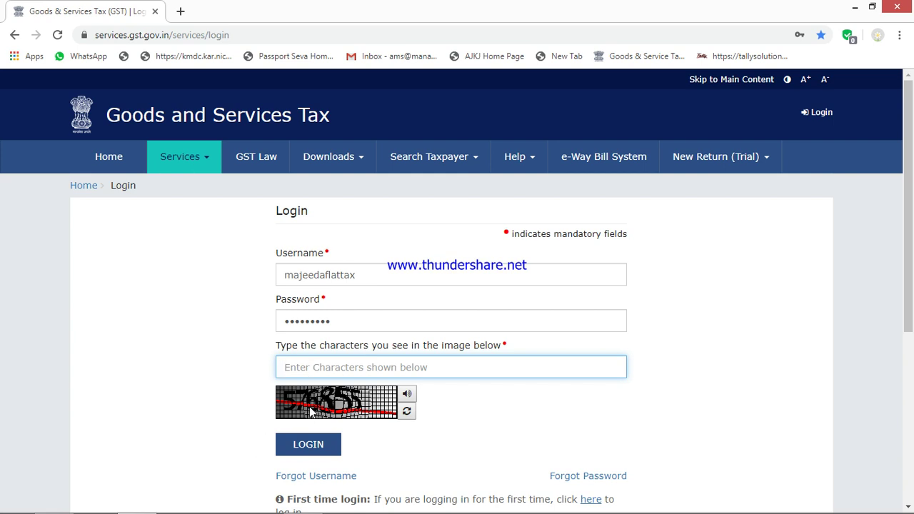
pyautogui.write('57685')
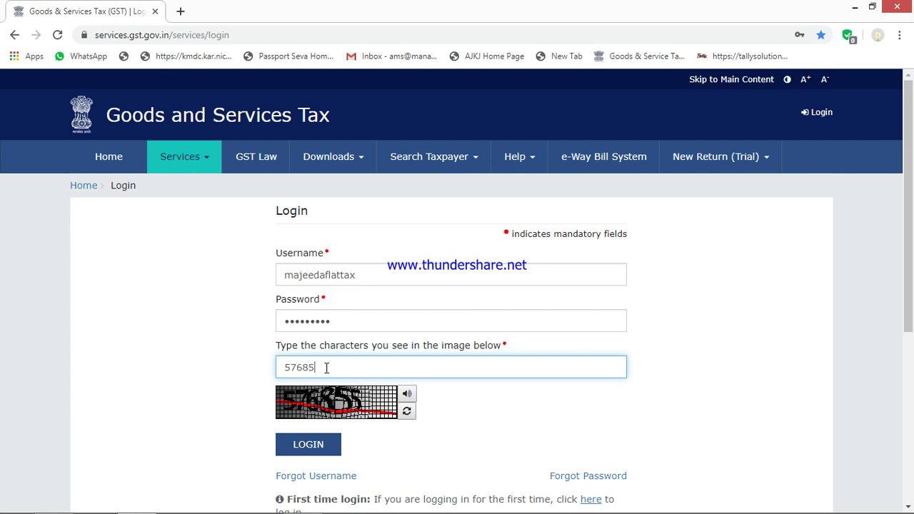
pyautogui.write('5')
pyautogui.click(301, 457)
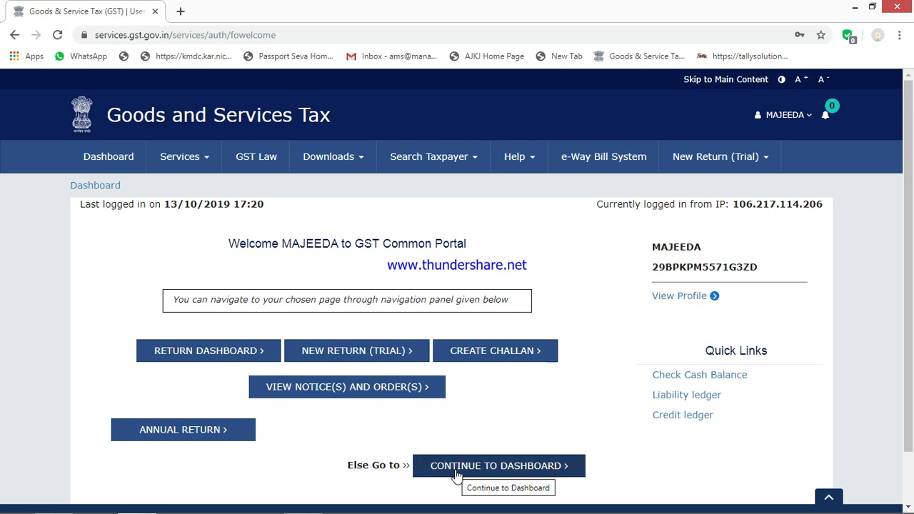
pyautogui.click(457, 474)
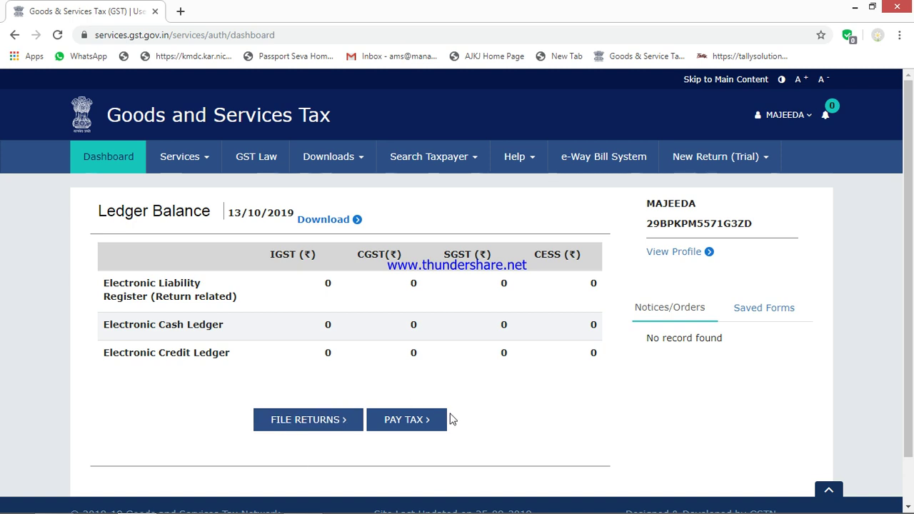
# Open File Returns for 2019-20 and expand the Return Filing Period list
pyautogui.click(330, 428)
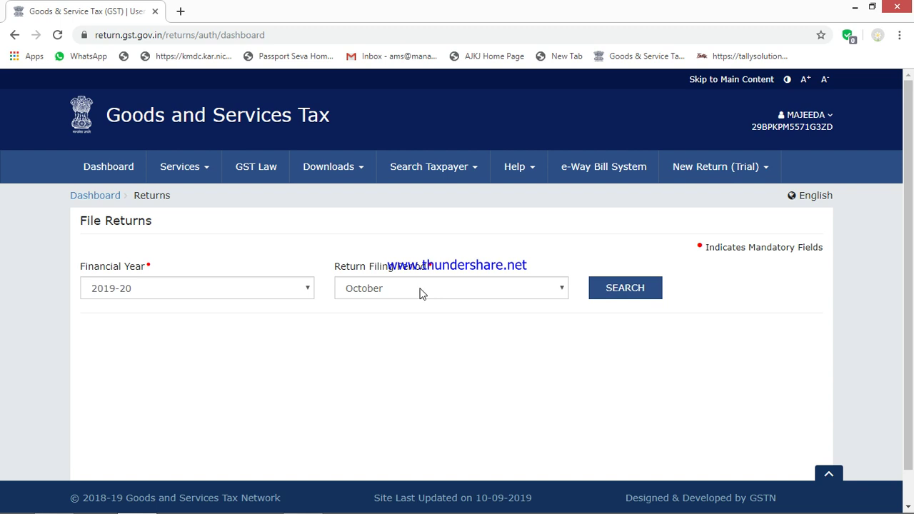
pyautogui.click(421, 294)
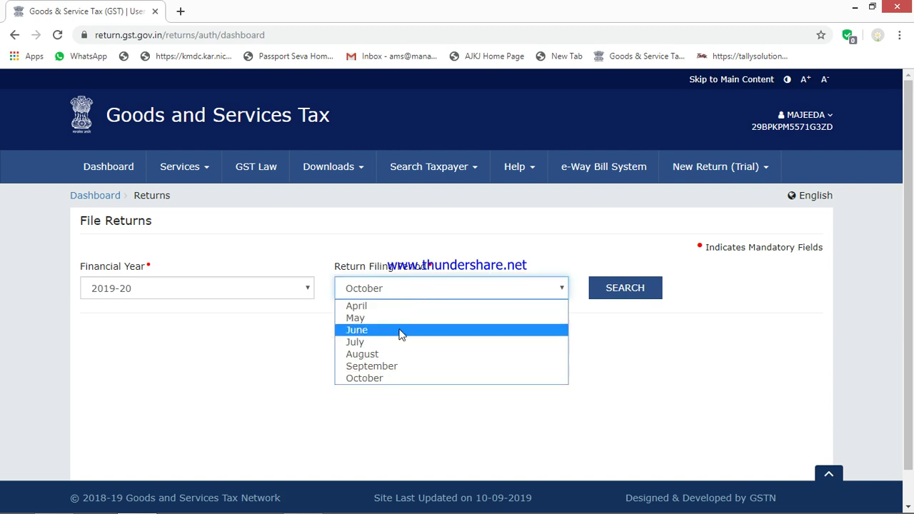
# Search the September 2019-20 returns and open GSTR-1 for online preparation
pyautogui.click(392, 367)
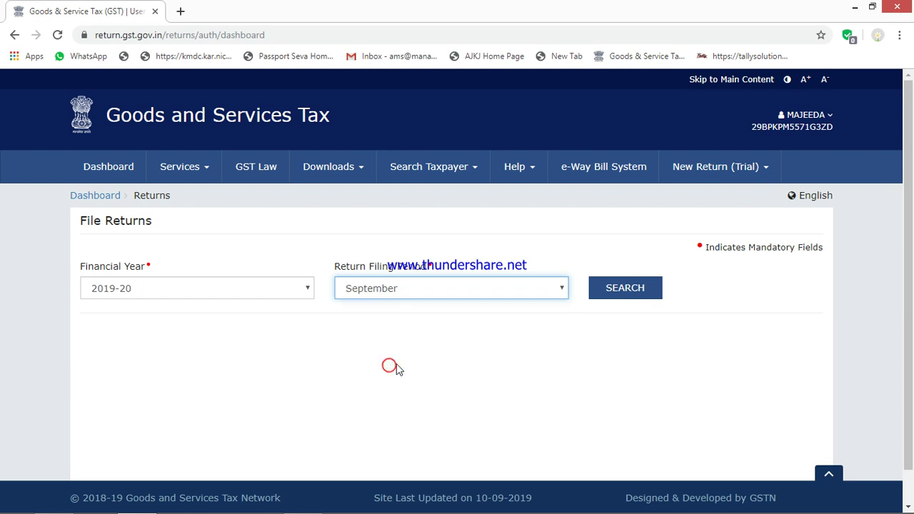
pyautogui.click(618, 294)
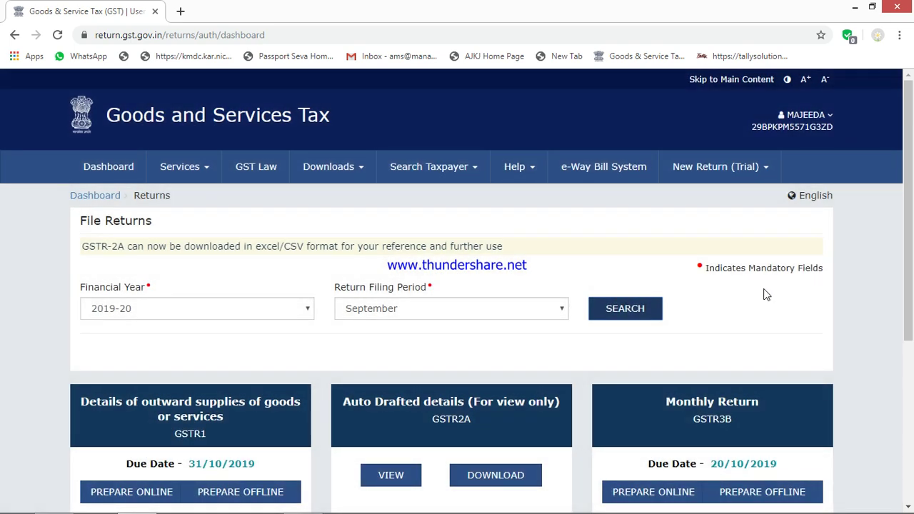
pyautogui.click(910, 259)
pyautogui.moveTo(910, 262); pyautogui.dragTo(912, 356)
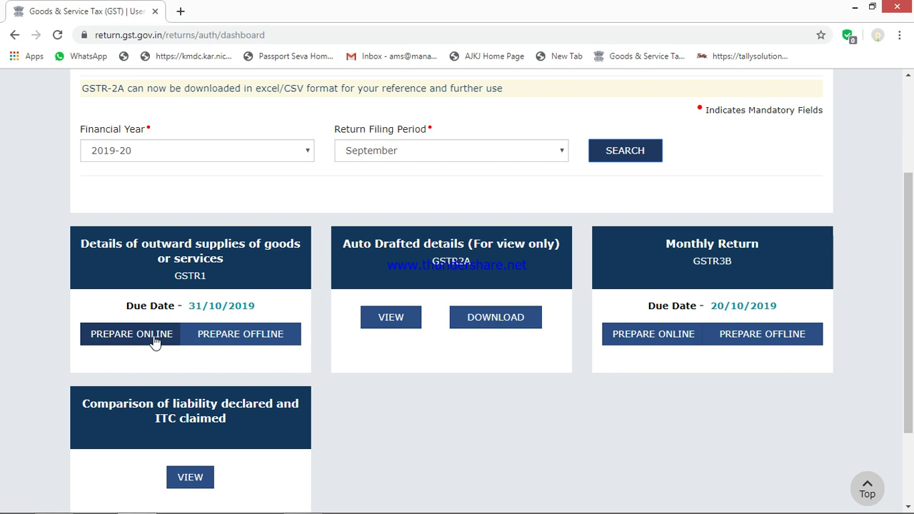
pyautogui.click(155, 345)
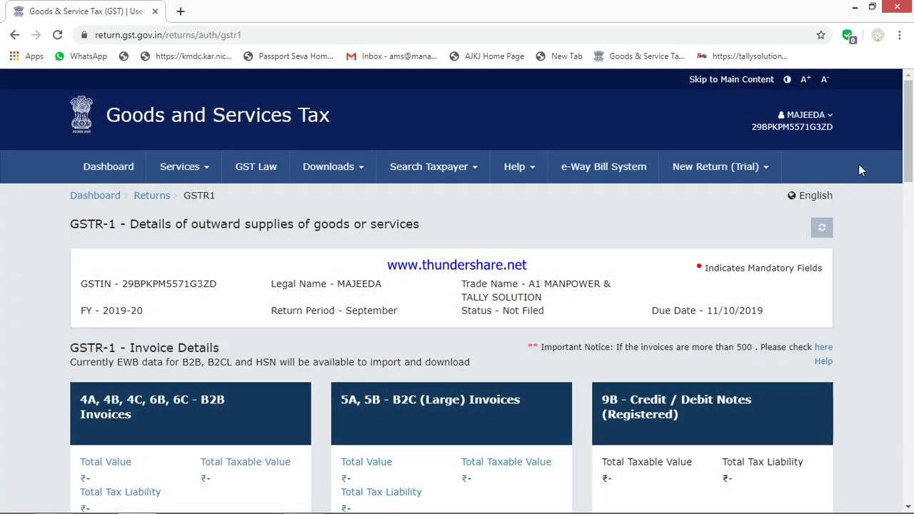
# Tick the reviewed-details acknowledgement and generate the September GSTR-1 summary
pyautogui.moveTo(905, 163); pyautogui.dragTo(910, 483)
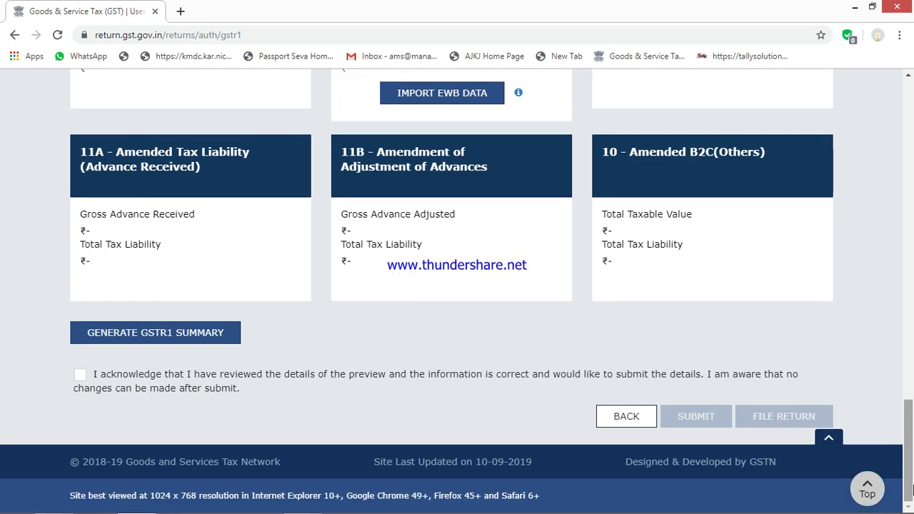
pyautogui.click(80, 375)
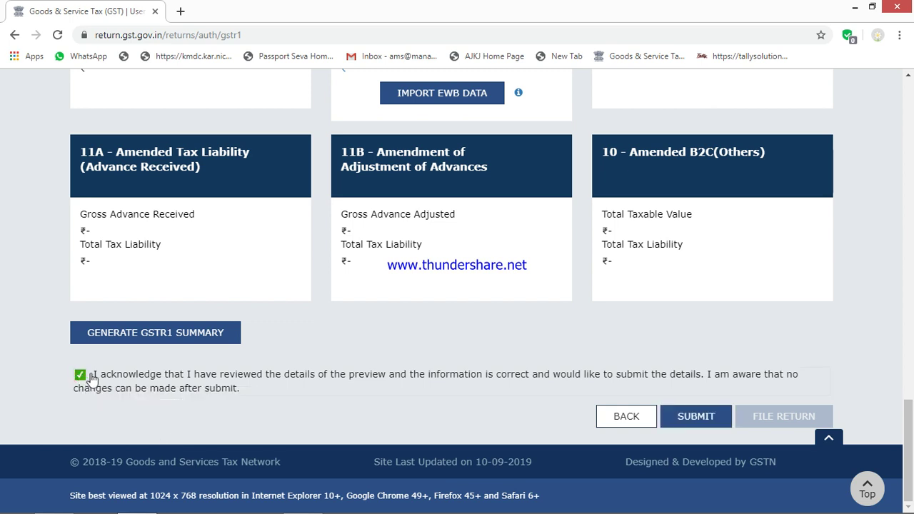
pyautogui.click(179, 336)
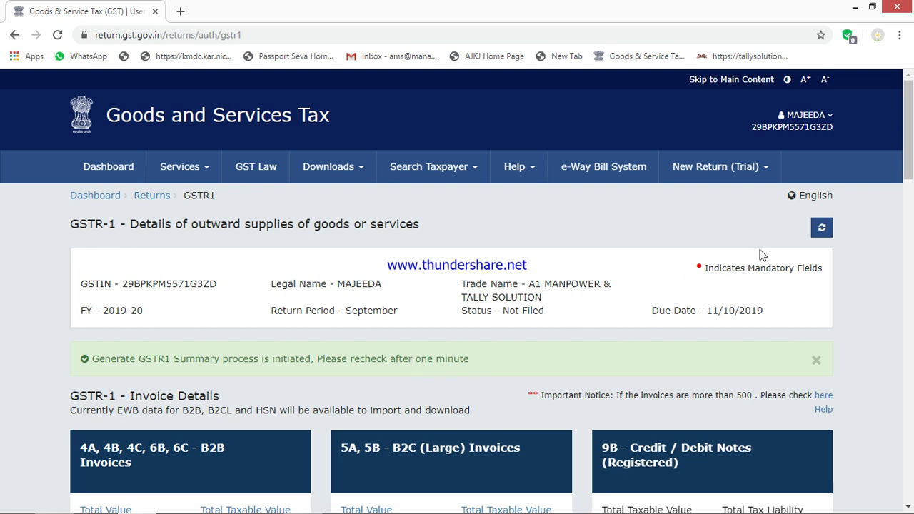
pyautogui.click(830, 119)
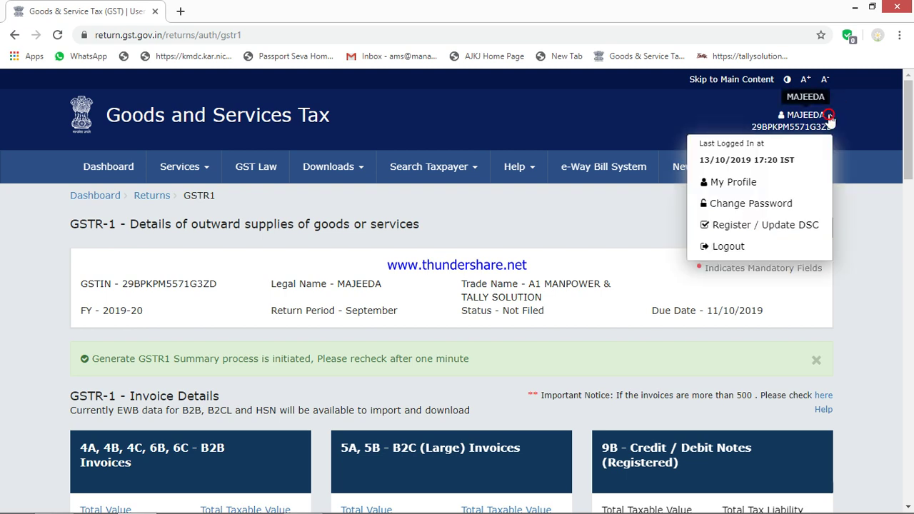
# Log out, then sign back in with username, password and captcha
pyautogui.click(727, 250)
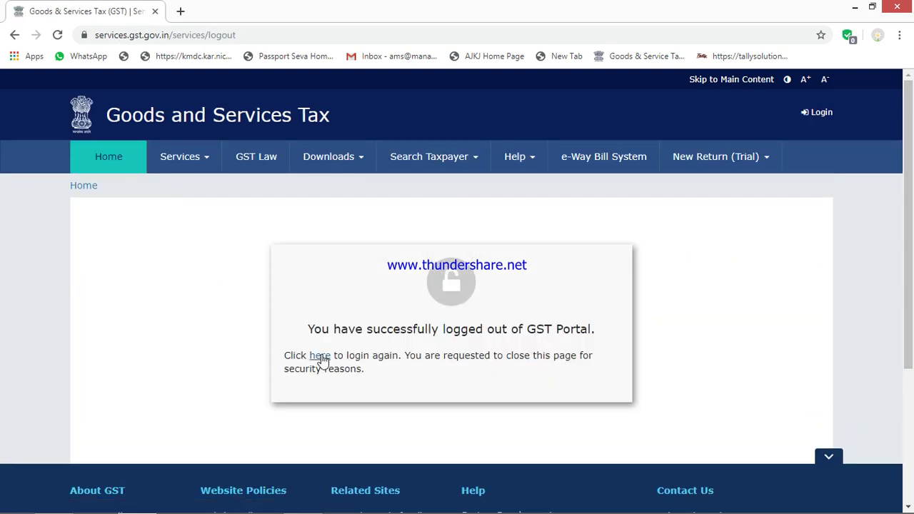
pyautogui.click(320, 355)
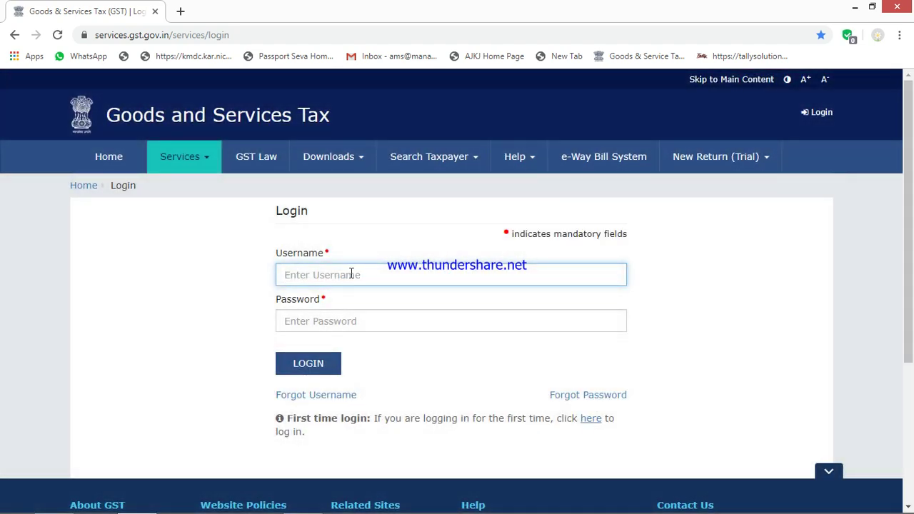
pyautogui.write('majeedaflattax')
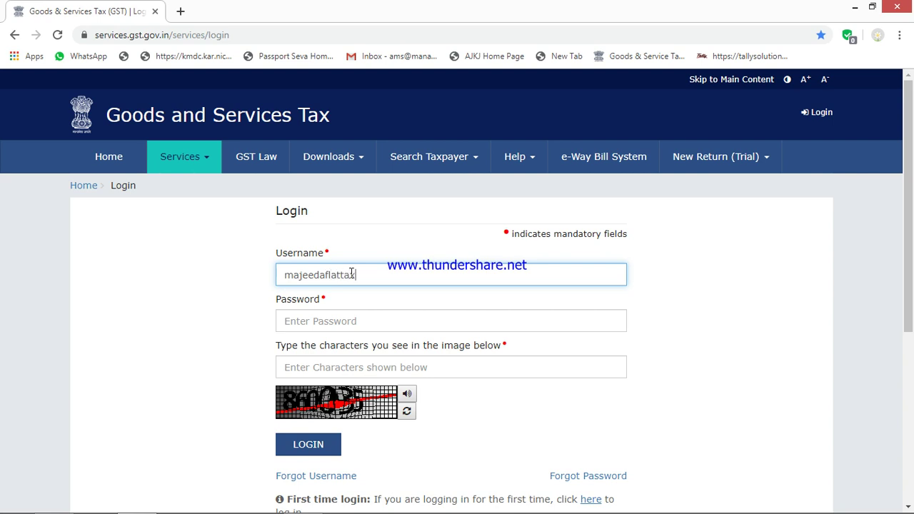
pyautogui.press('Tab')
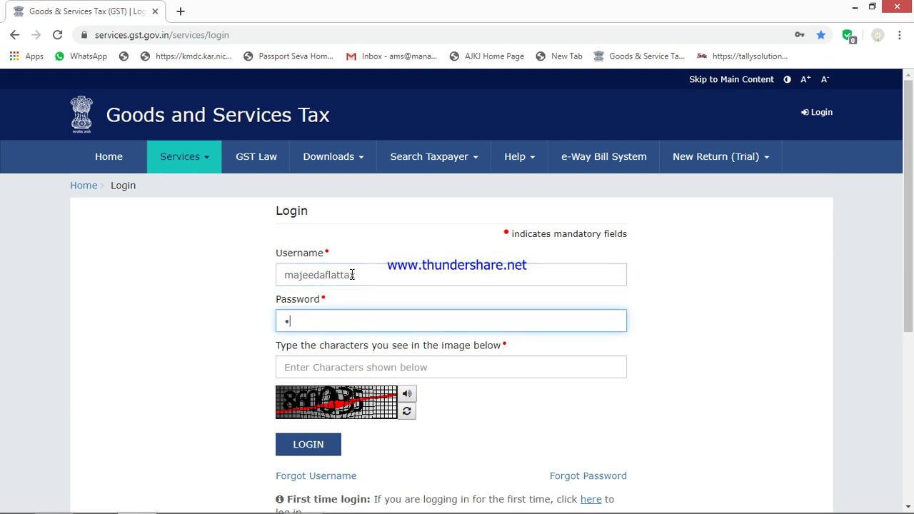
pyautogui.click(334, 363)
pyautogui.write('860035')
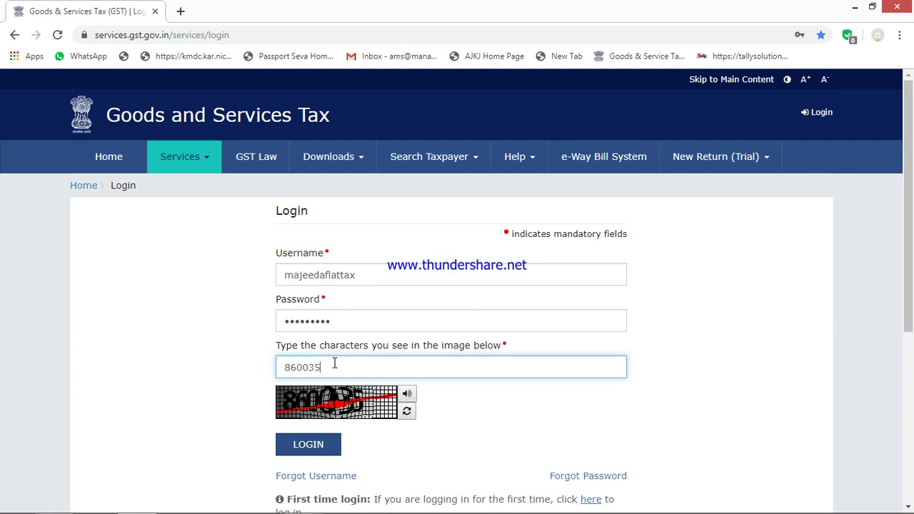
pyautogui.click(310, 444)
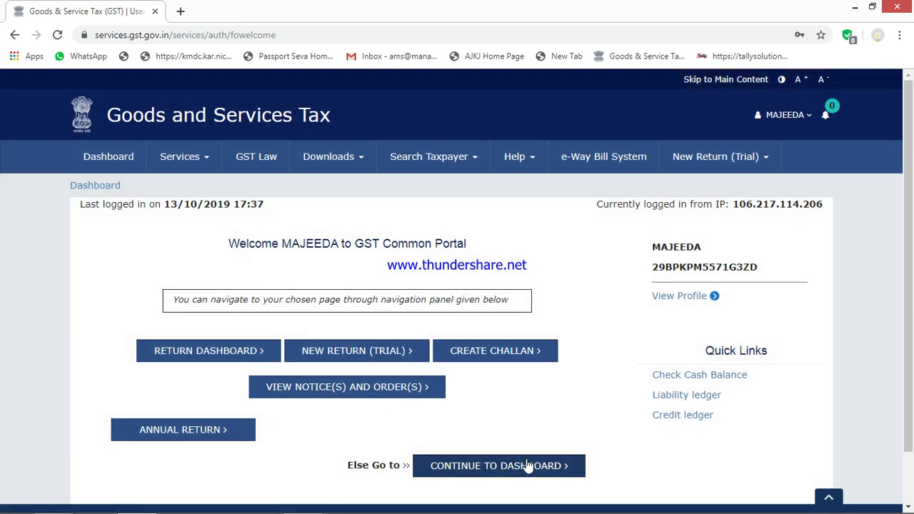
pyautogui.click(476, 473)
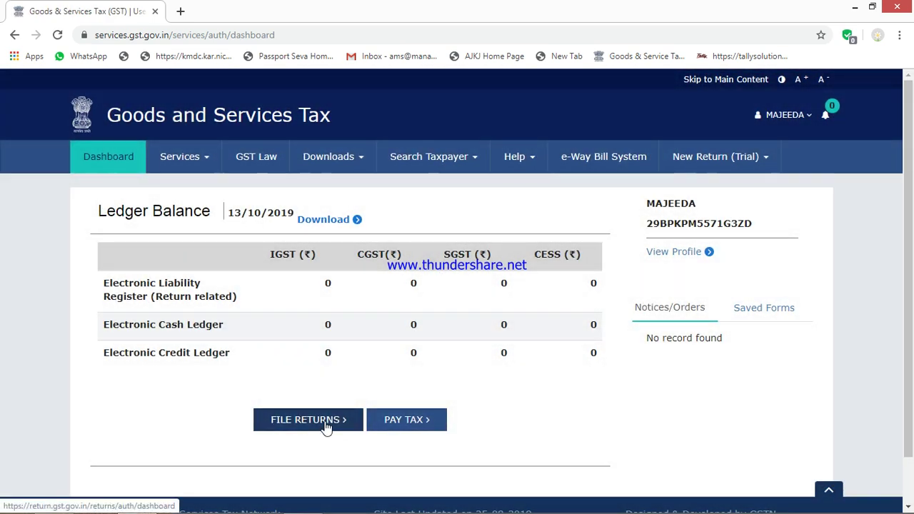
# Pull up the September 2019-20 returns again and open GSTR-1 to prepare online
pyautogui.click(326, 427)
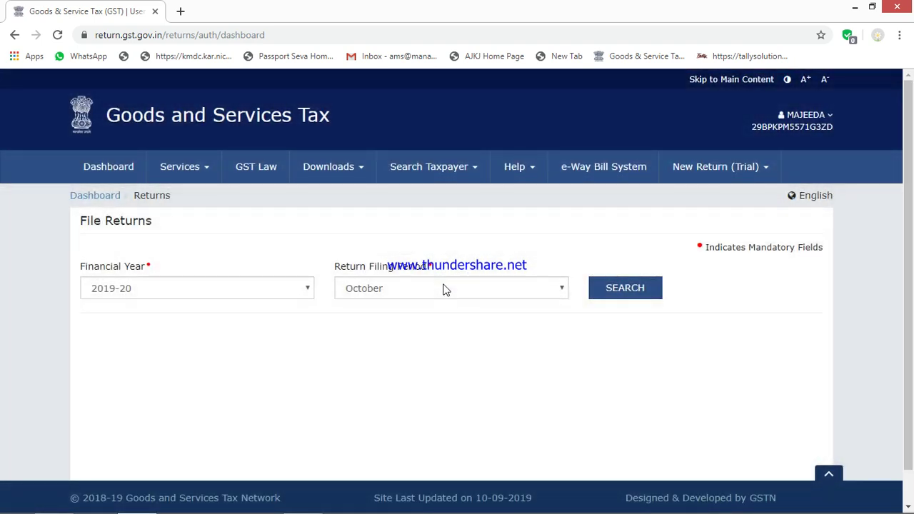
pyautogui.click(443, 288)
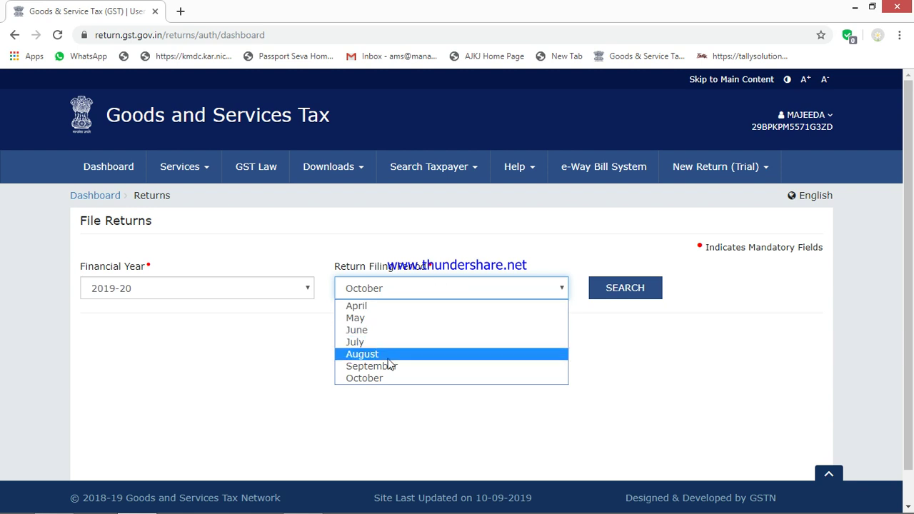
pyautogui.click(383, 372)
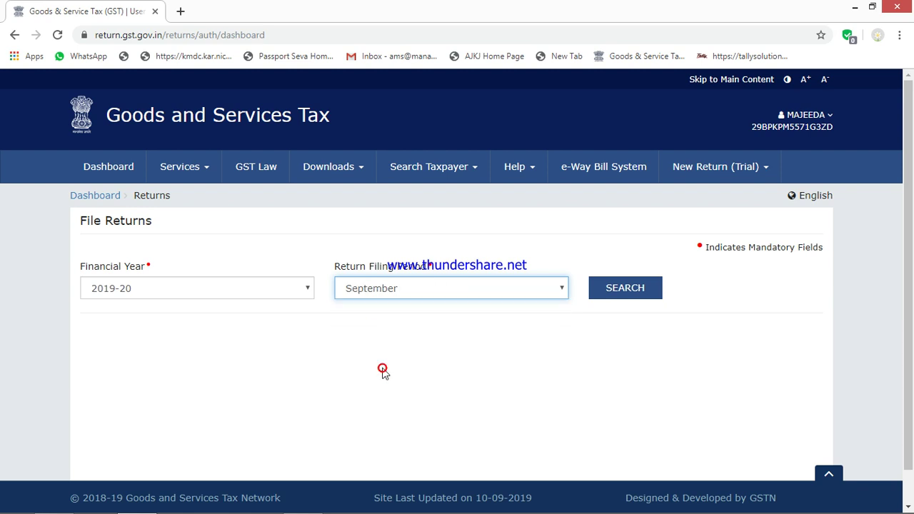
pyautogui.click(618, 293)
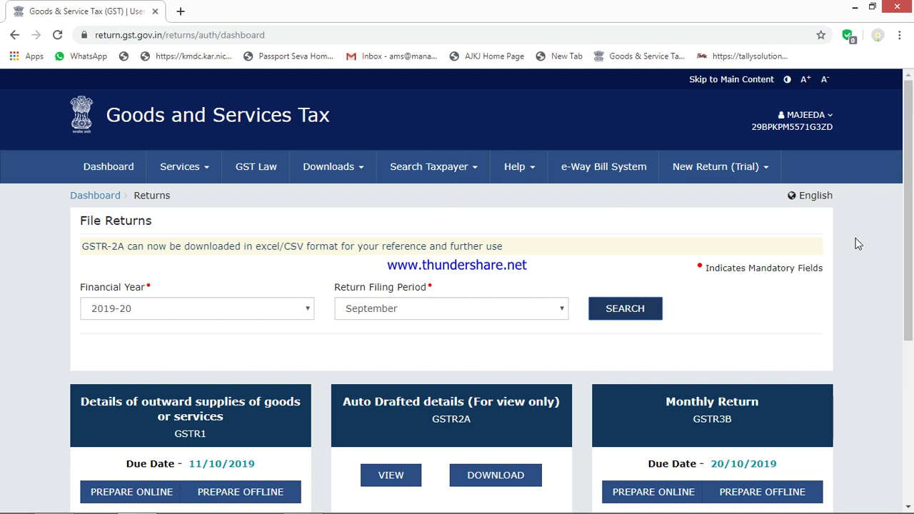
pyautogui.moveTo(907, 226); pyautogui.dragTo(909, 318)
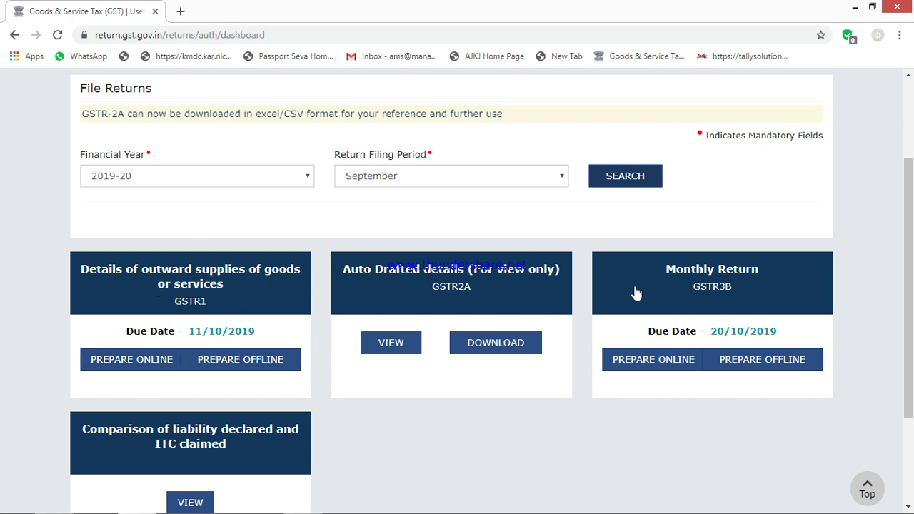
pyautogui.click(145, 367)
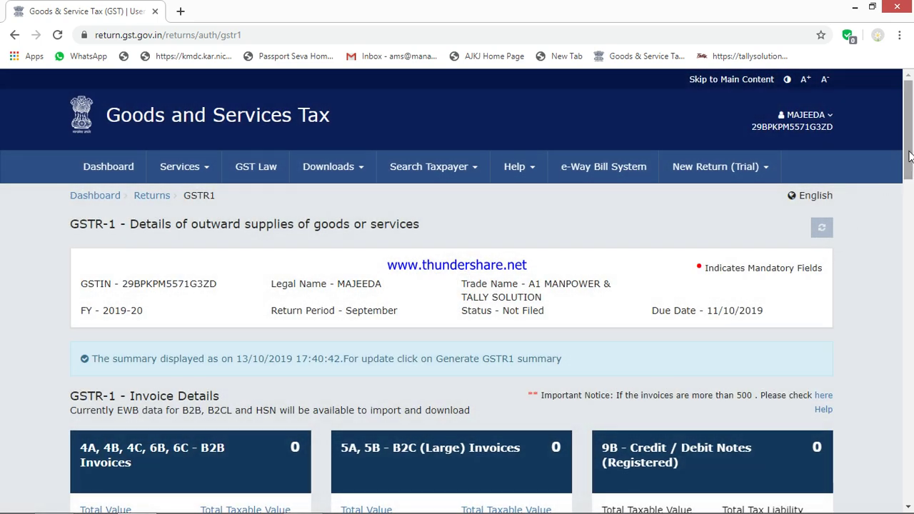
# Acknowledge the reviewed details and submit the September GSTR-1
pyautogui.moveTo(907, 159); pyautogui.dragTo(911, 485)
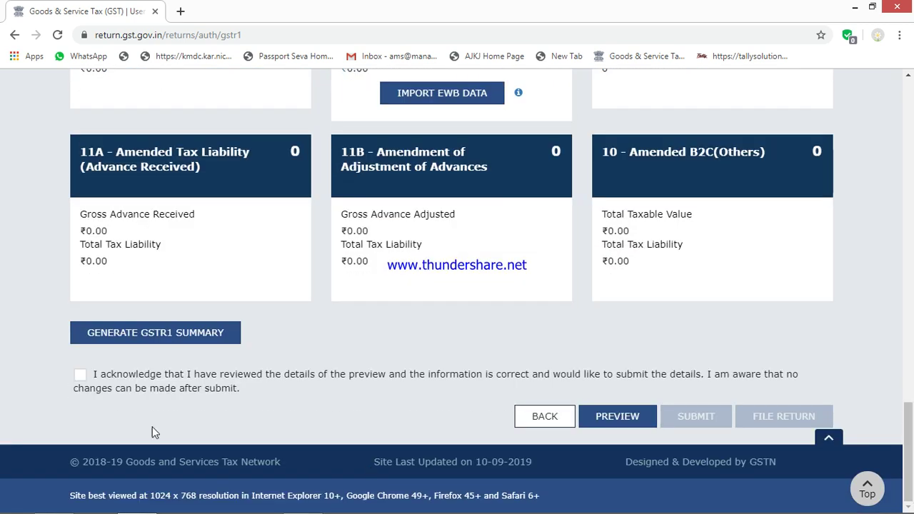
pyautogui.click(81, 378)
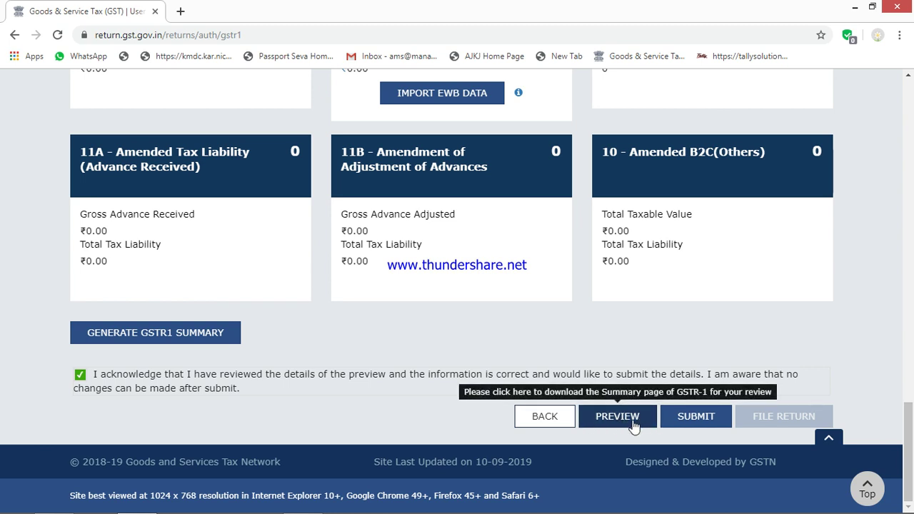
pyautogui.click(712, 425)
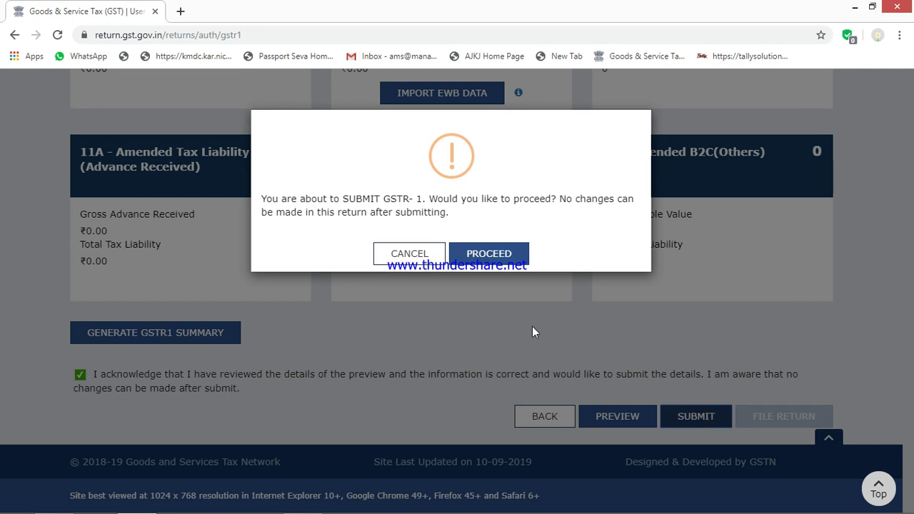
# Choose PROCEED in the confirmation to submit the September GSTR-1
pyautogui.click(503, 258)
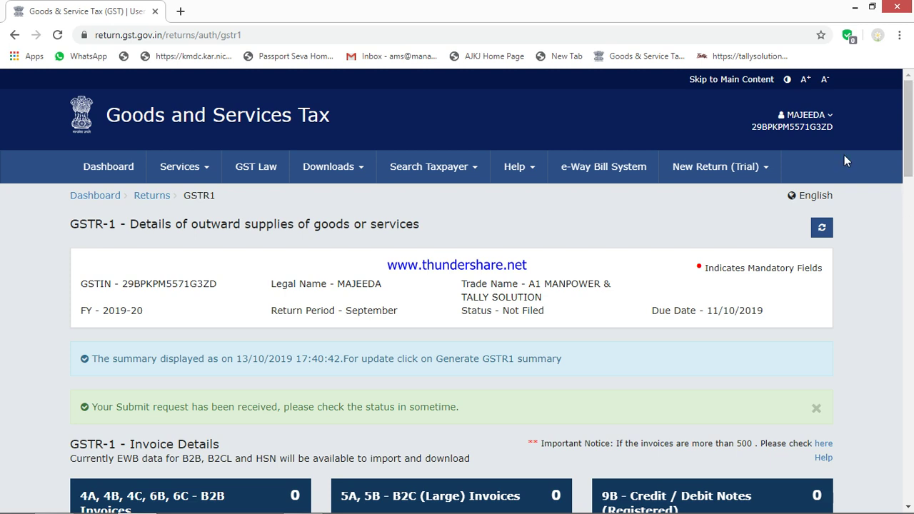
# Log out via the account menu and begin entering the username on the login page
pyautogui.click(819, 123)
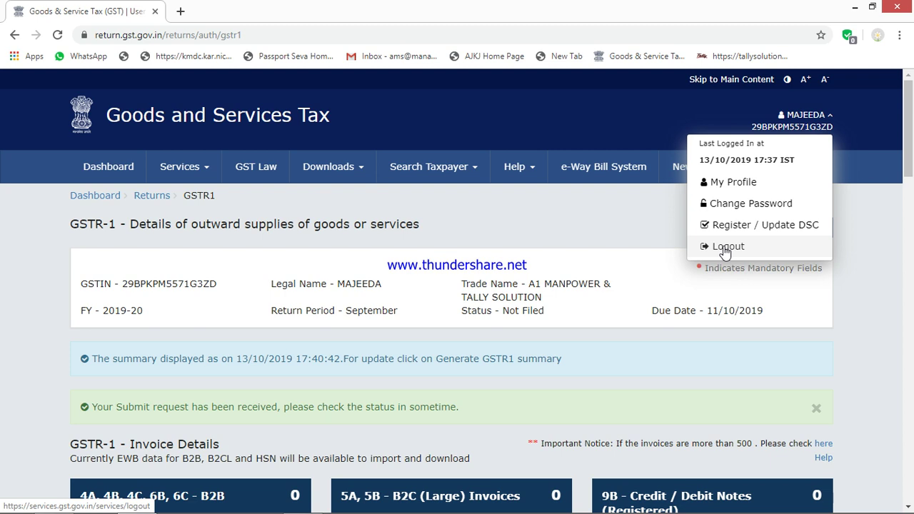
pyautogui.click(725, 249)
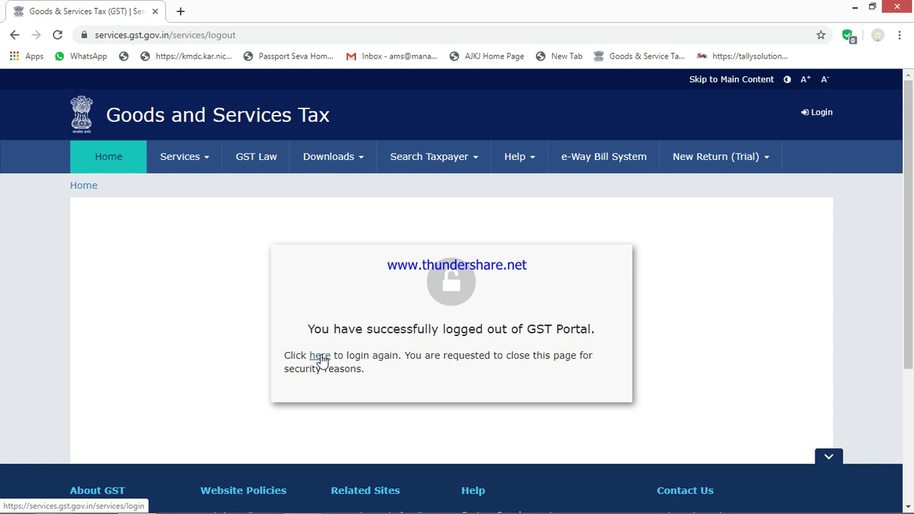
pyautogui.click(321, 360)
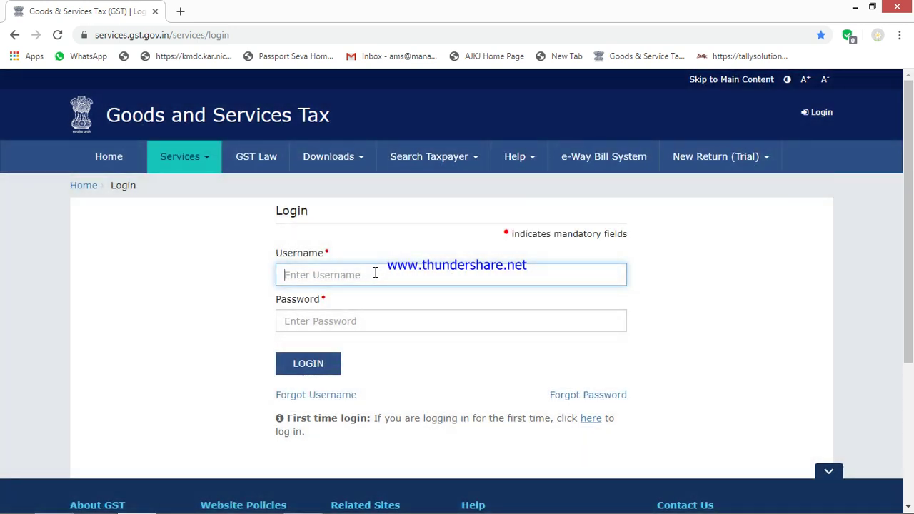
pyautogui.click(375, 273)
pyautogui.write('majeedaflattax')
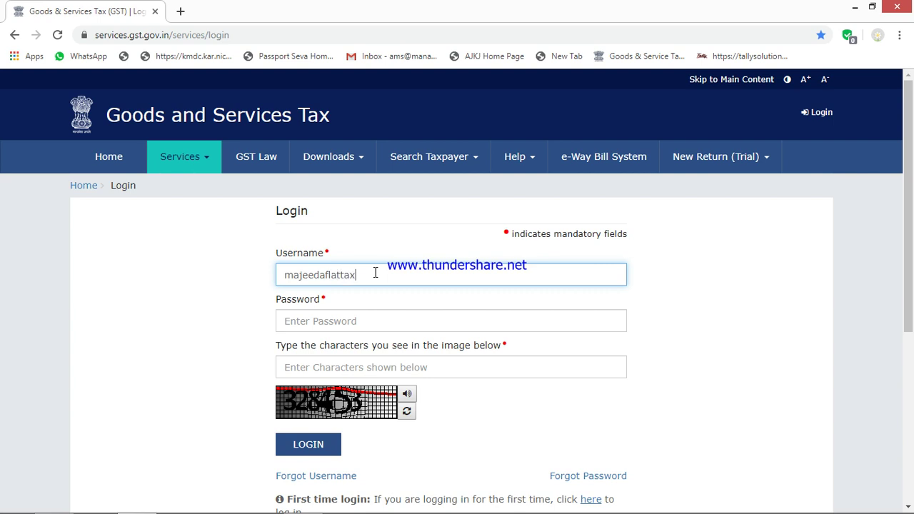
# Log back in with the account password and the shown captcha, then continue to the dashboard
pyautogui.press('Tab')
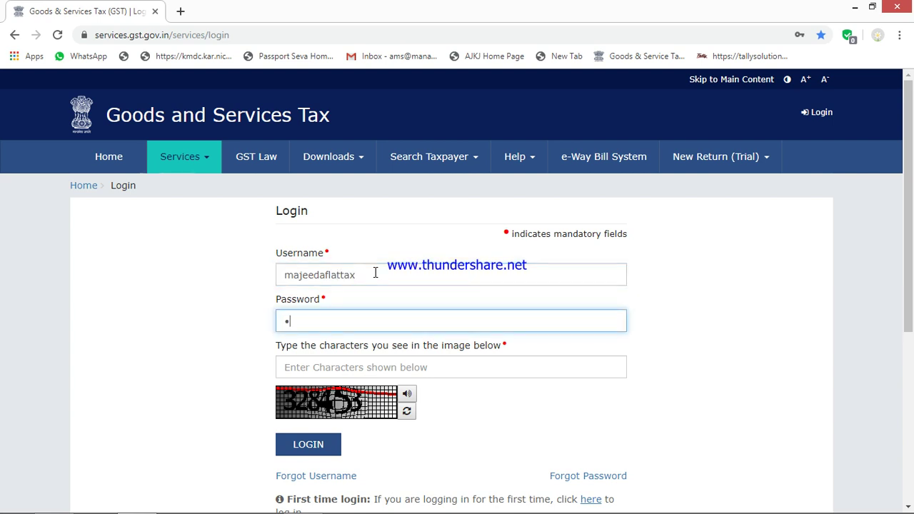
pyautogui.click(314, 370)
pyautogui.write('32')
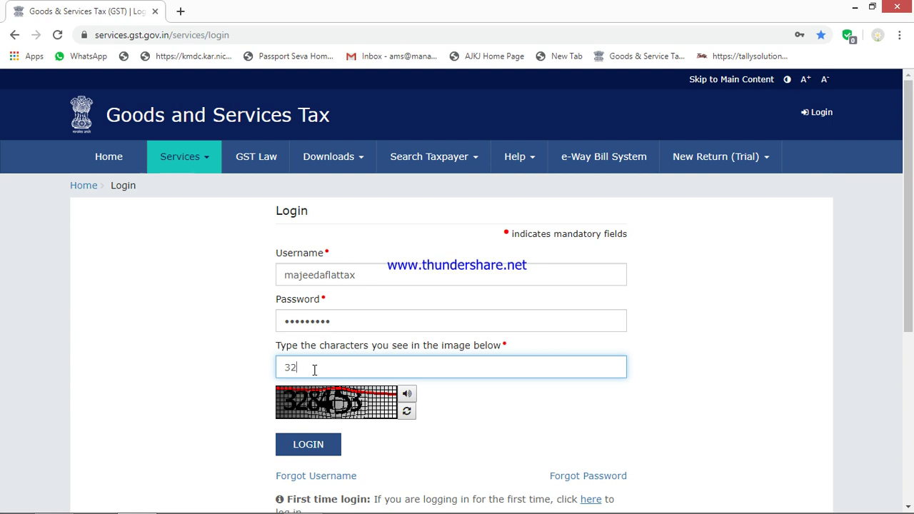
pyautogui.write('8453')
pyautogui.click(307, 446)
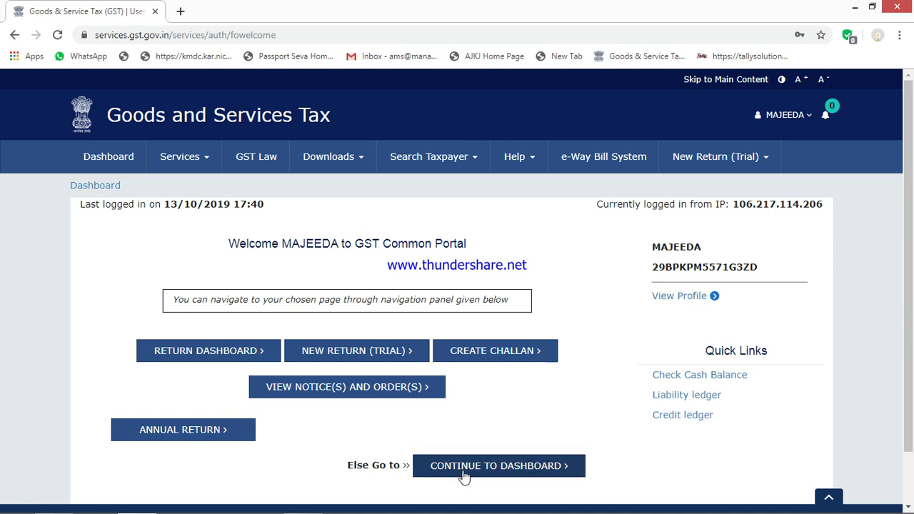
pyautogui.click(464, 479)
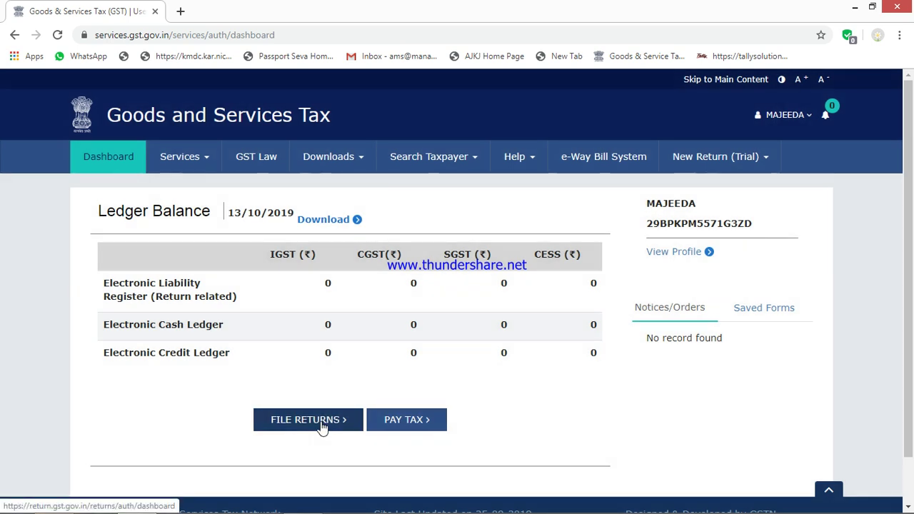
# Search returns for the September 2019-20 period and open the submitted GSTR1
pyautogui.click(322, 426)
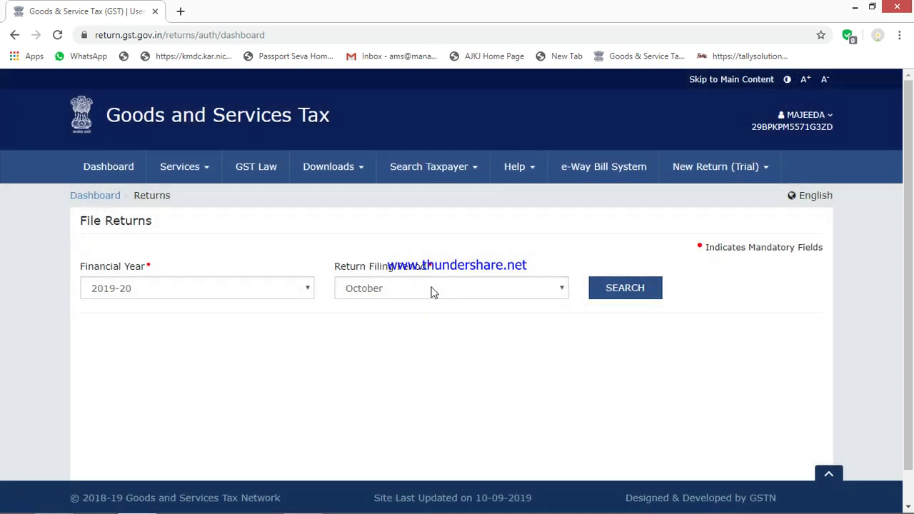
pyautogui.click(431, 288)
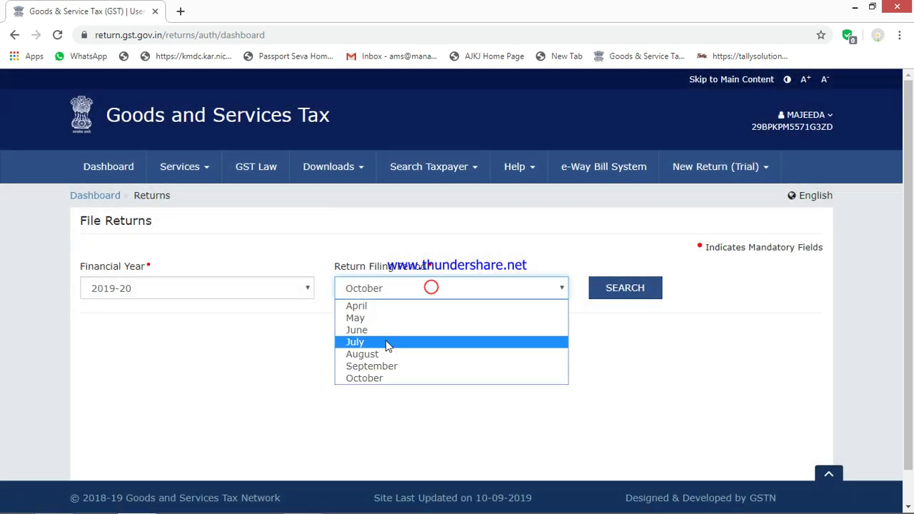
pyautogui.click(376, 367)
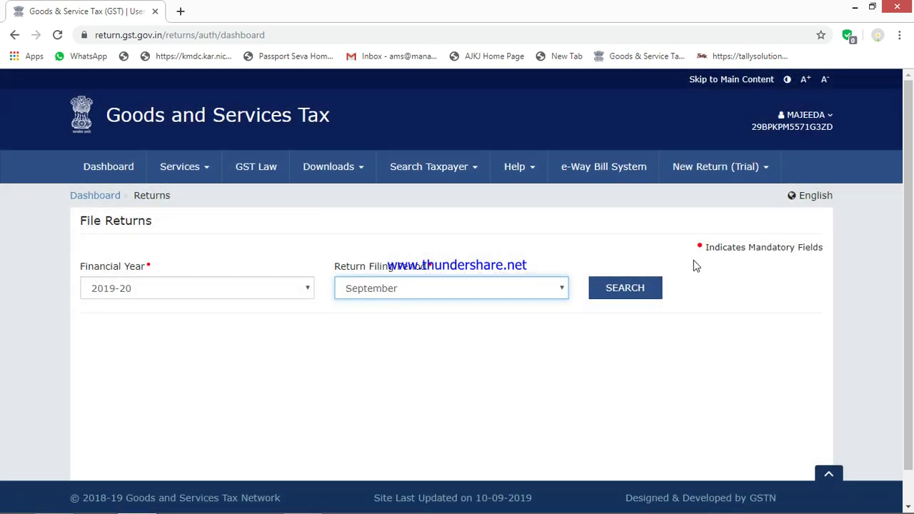
pyautogui.click(633, 293)
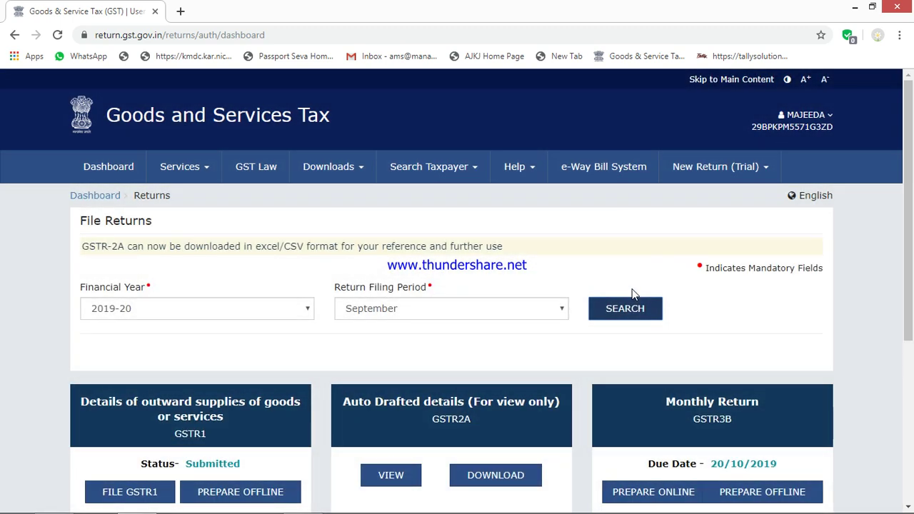
pyautogui.moveTo(909, 210); pyautogui.dragTo(911, 345)
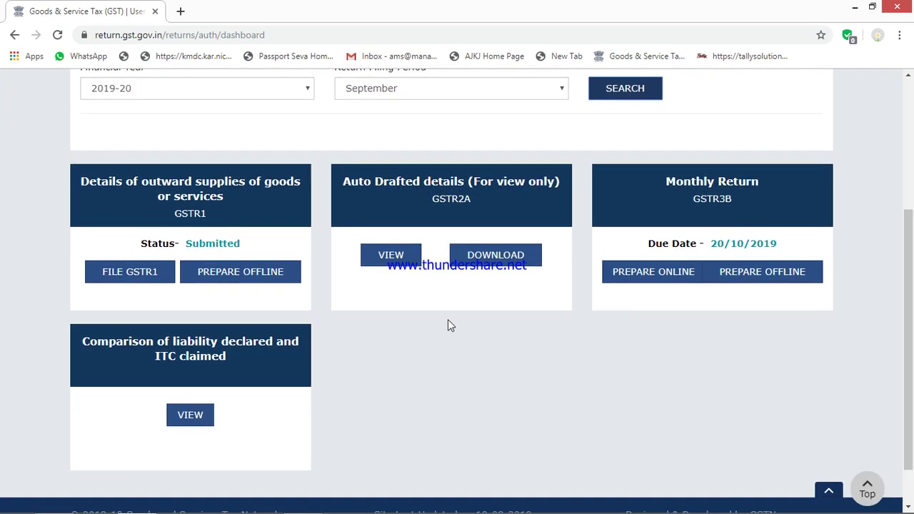
pyautogui.click(137, 278)
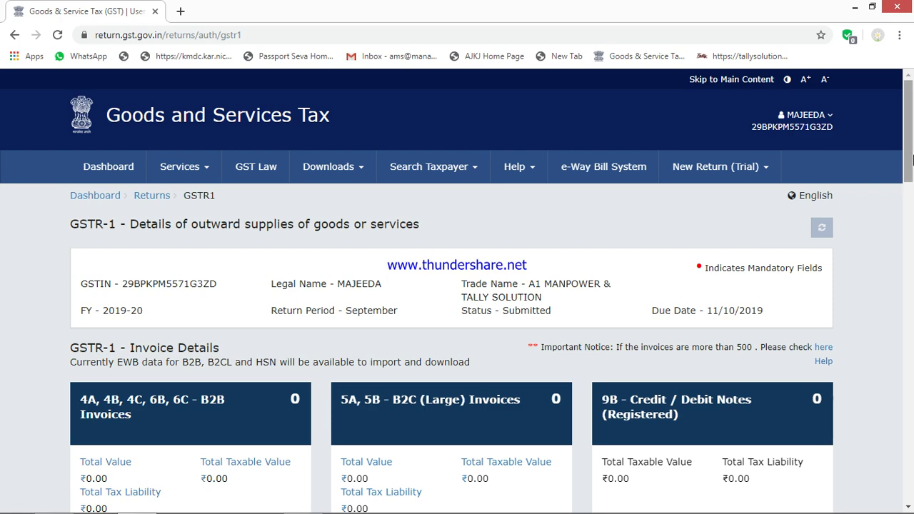
# Scroll to the bottom of the September GSTR-1 page and choose FILE RETURN
pyautogui.moveTo(913, 159); pyautogui.dragTo(909, 490)
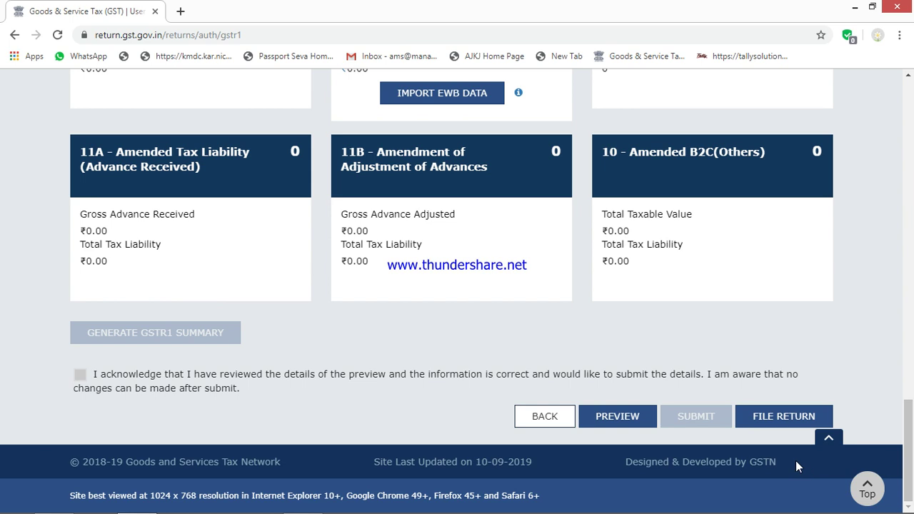
pyautogui.click(780, 423)
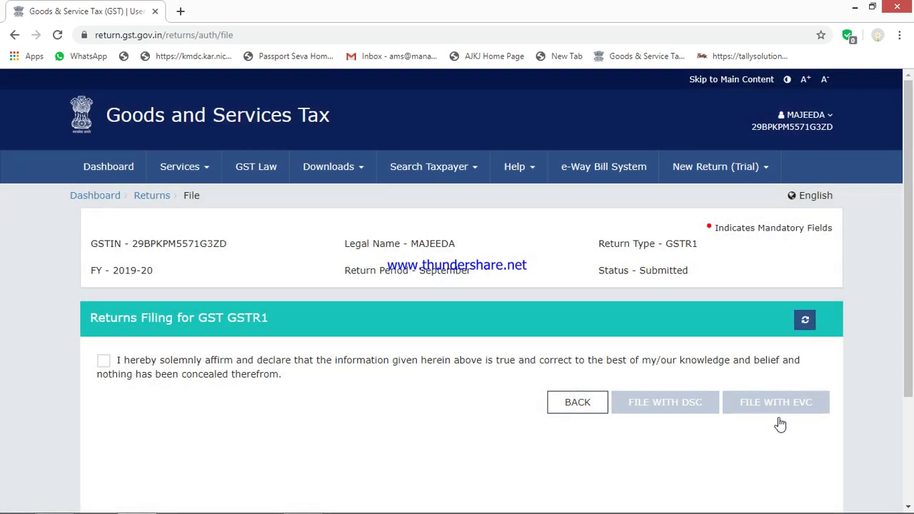
# Affirm the GSTR-1 declaration, select the authorised signatory, and choose filing with EVC
pyautogui.click(104, 361)
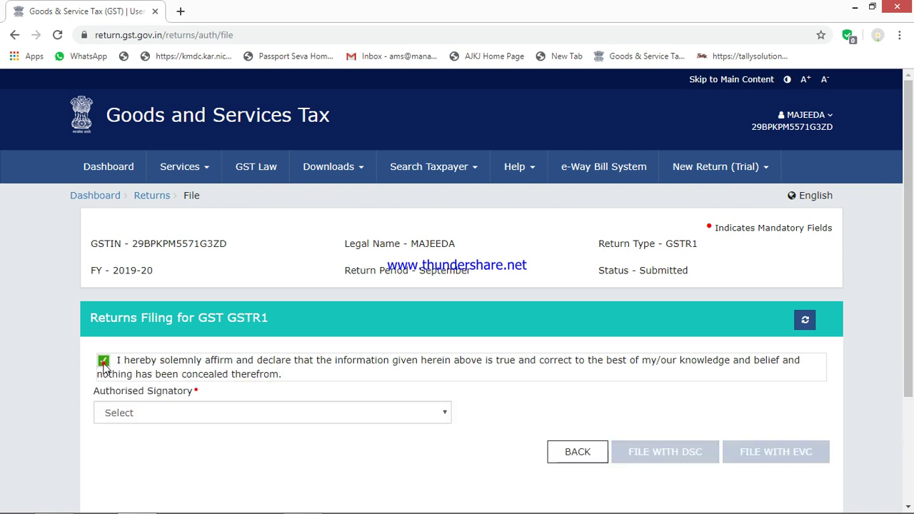
pyautogui.click(201, 416)
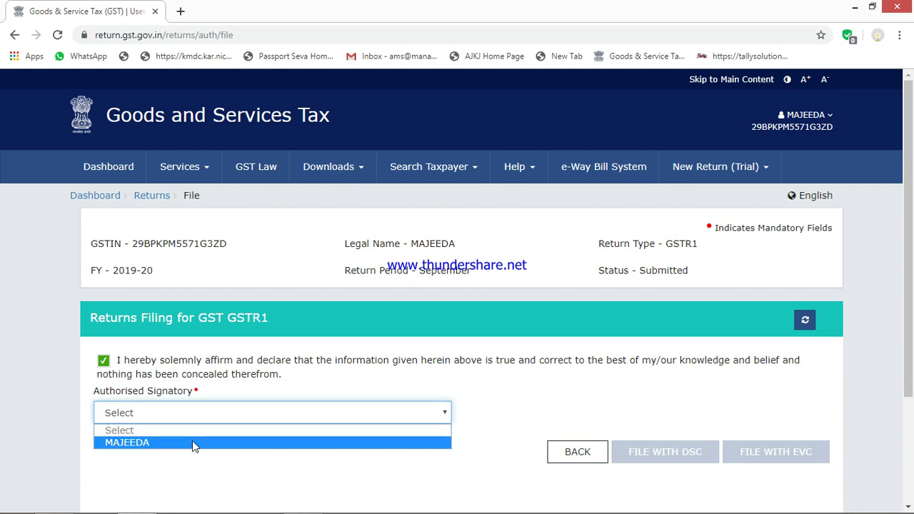
pyautogui.click(193, 444)
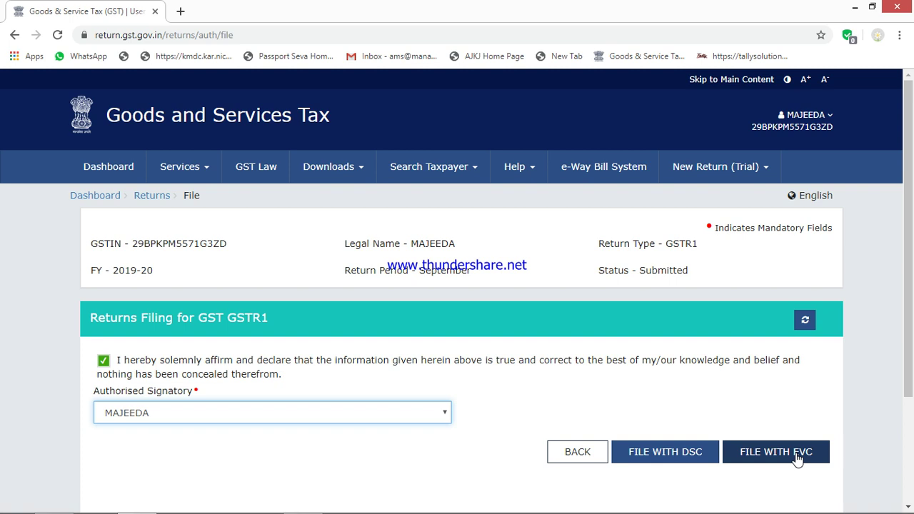
pyautogui.click(798, 458)
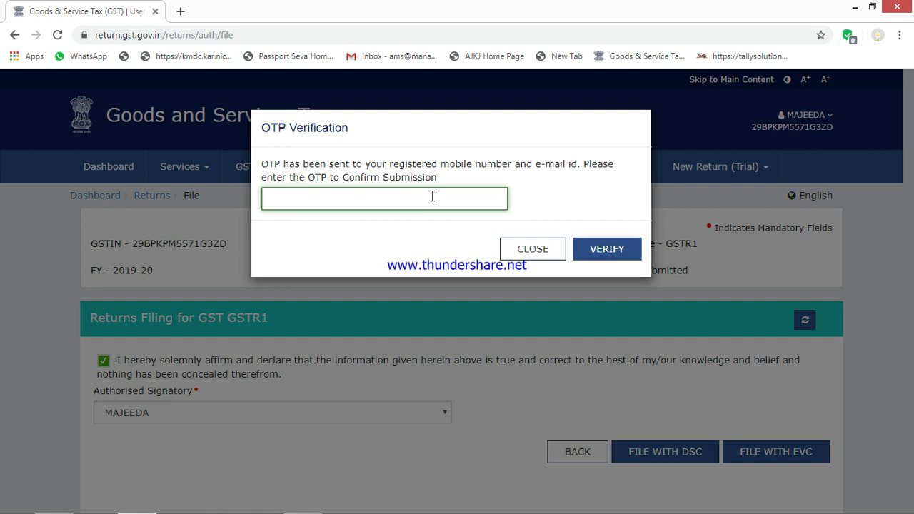
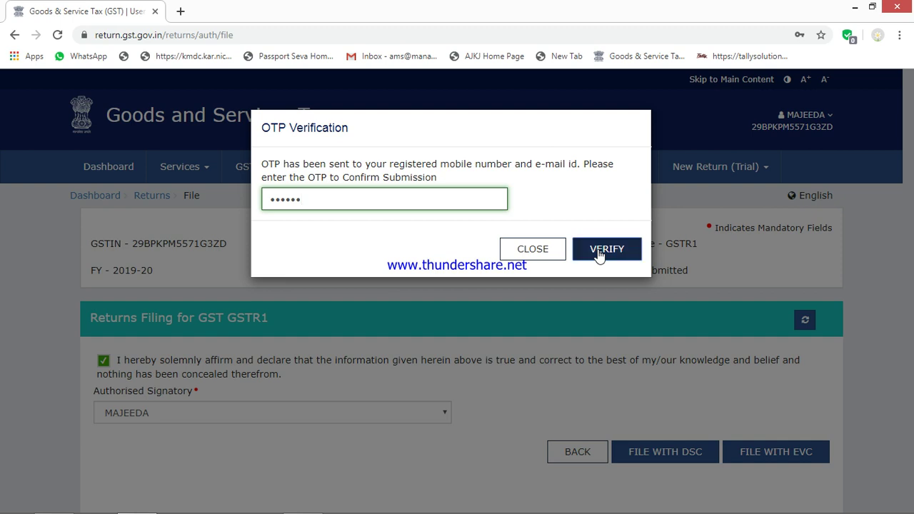
# Verify the one-time password to file the September GSTR-1, then return to the dashboard
pyautogui.click(598, 252)
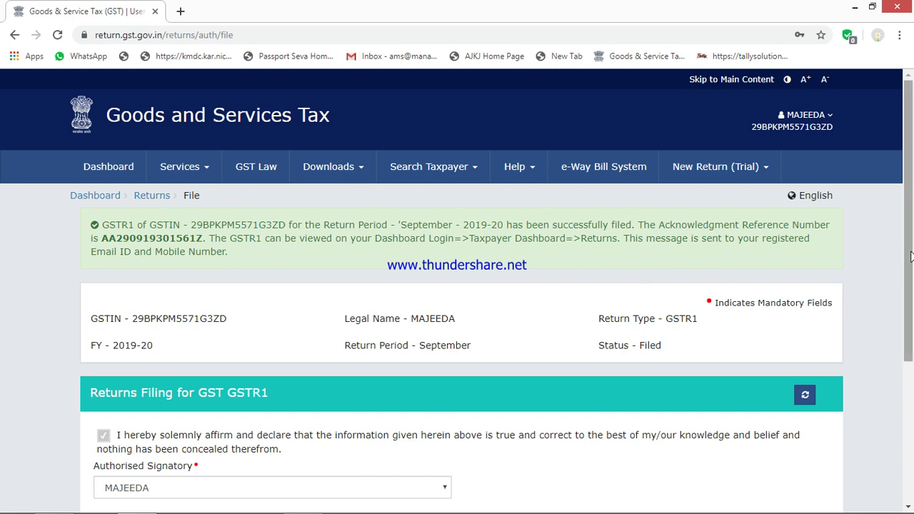
pyautogui.moveTo(911, 256)
pyautogui.mouseDown()
pyautogui.moveTo(910, 340)
pyautogui.moveTo(913, 237)
pyautogui.mouseUp()
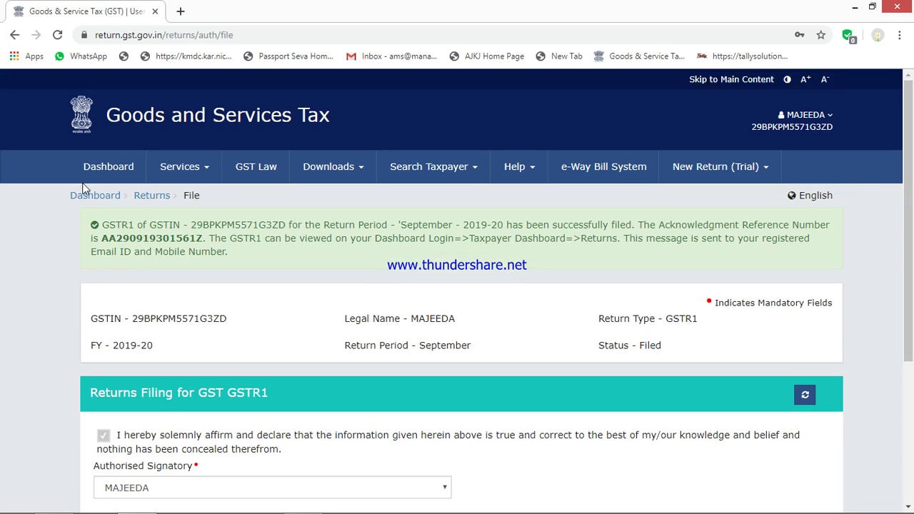
pyautogui.click(121, 173)
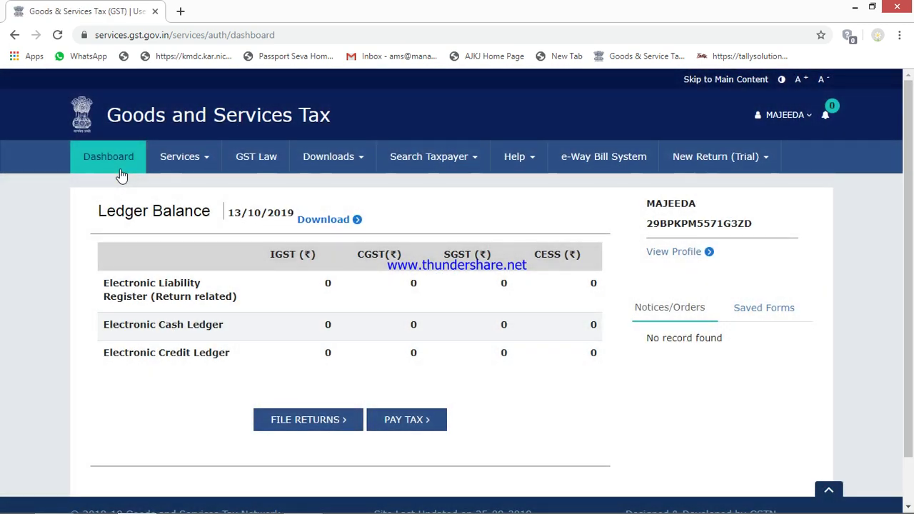
# Search the September 2019-20 returns and check that the GSTR1 tile reads Filed
pyautogui.click(327, 421)
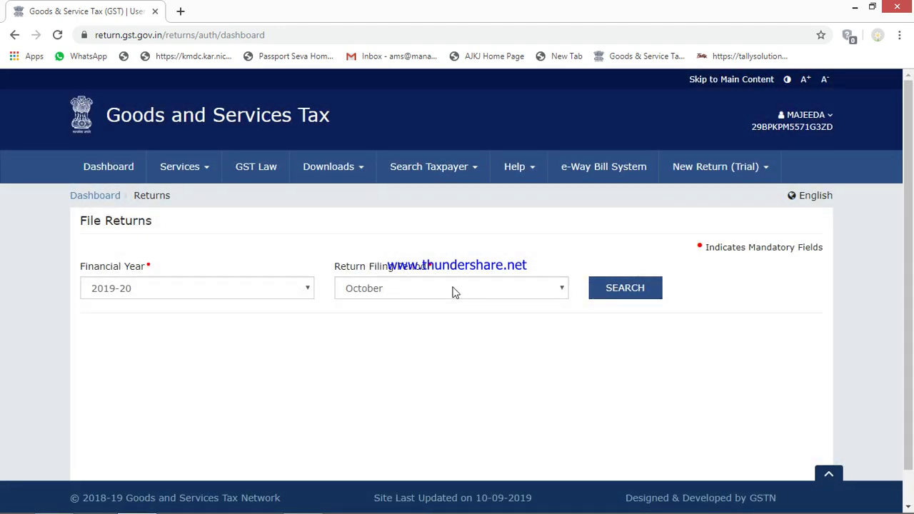
pyautogui.click(455, 292)
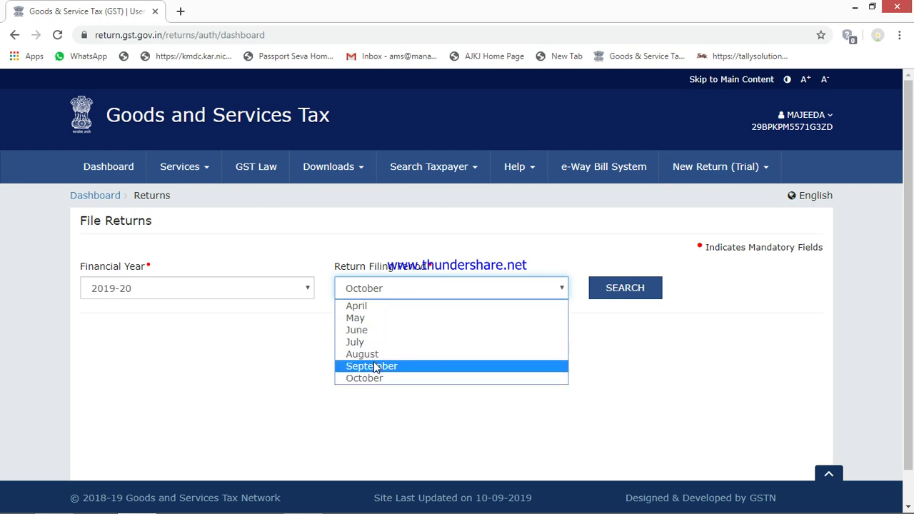
pyautogui.click(374, 367)
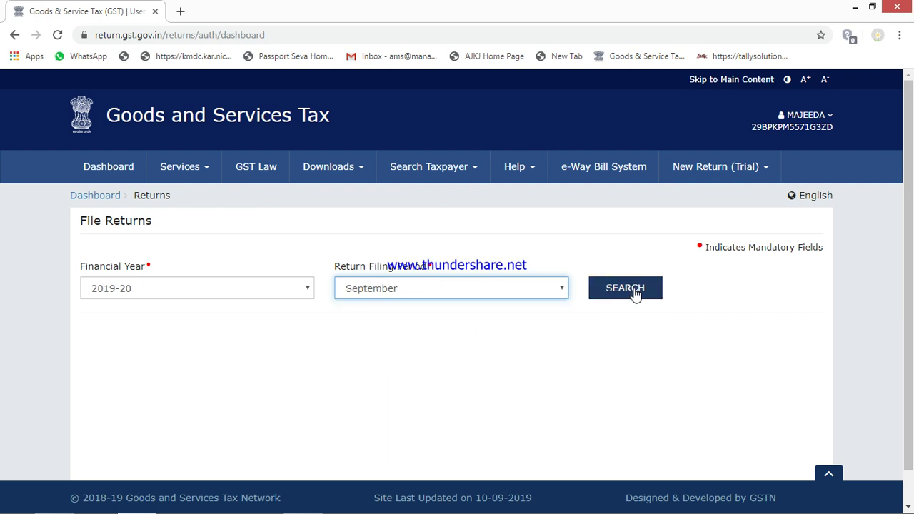
pyautogui.click(635, 293)
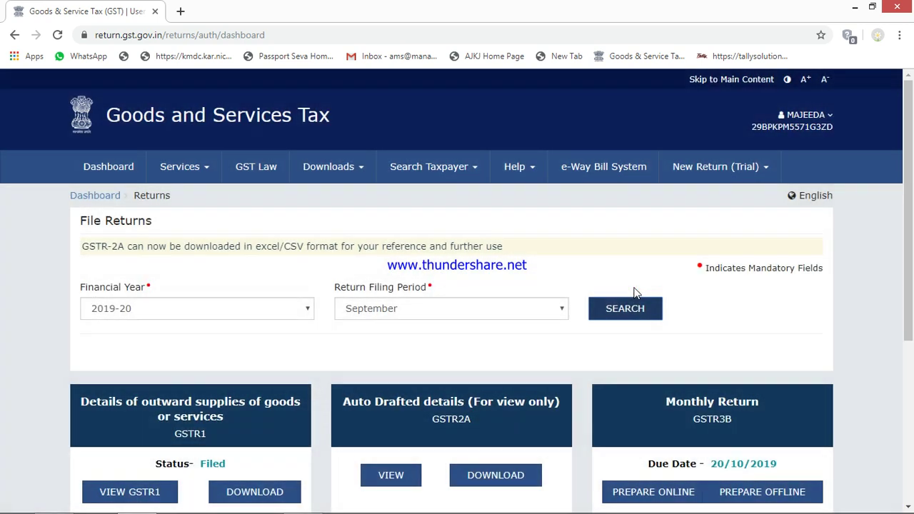
pyautogui.scroll(-2, 391, 319)
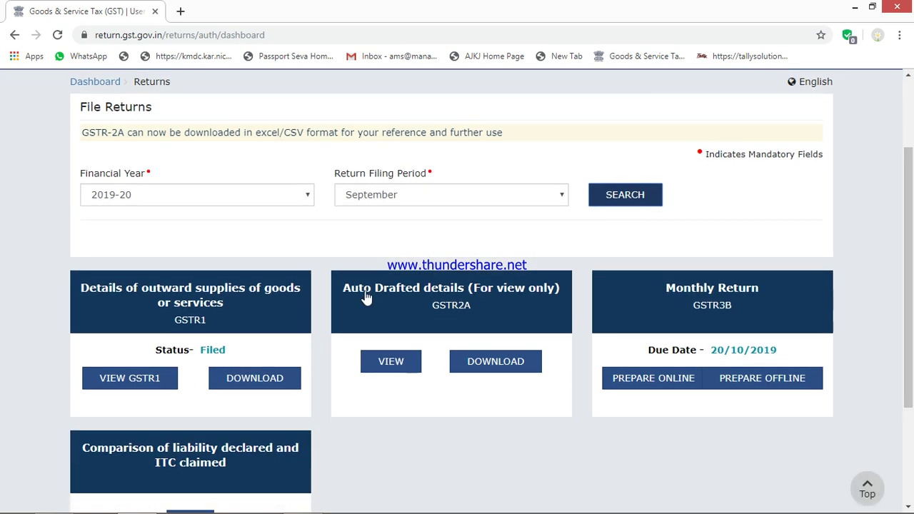
pyautogui.moveTo(226, 351); pyautogui.dragTo(202, 353)
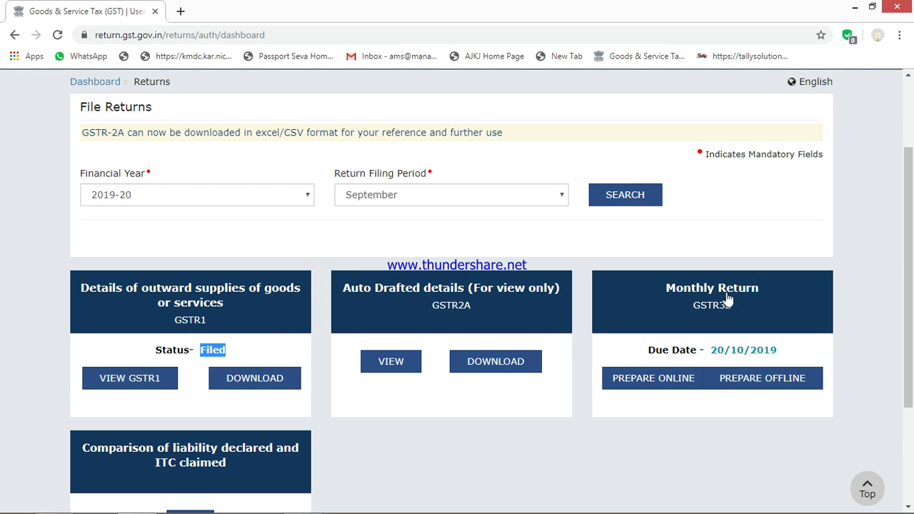
# Start preparing the September GSTR3B online and dismiss its information popup
pyautogui.click(671, 386)
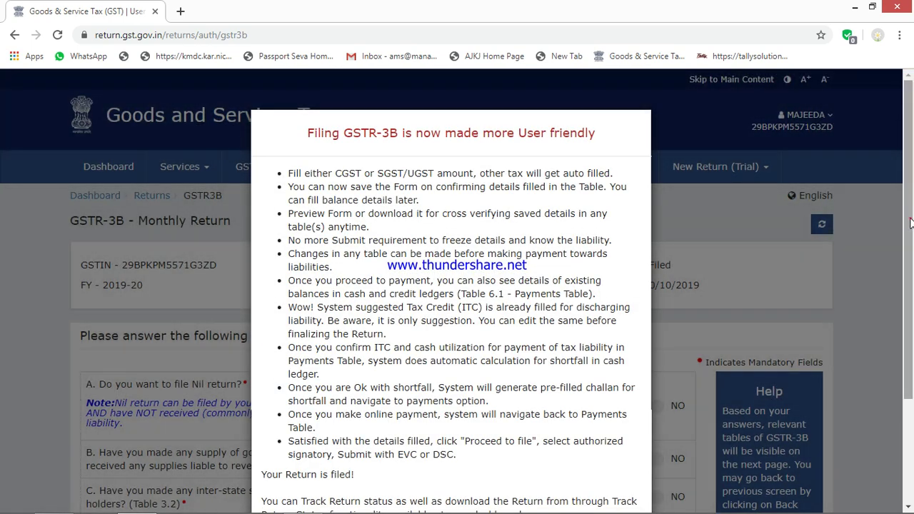
pyautogui.scroll(-1, 913, 255)
pyautogui.moveTo(913, 255); pyautogui.dragTo(913, 325)
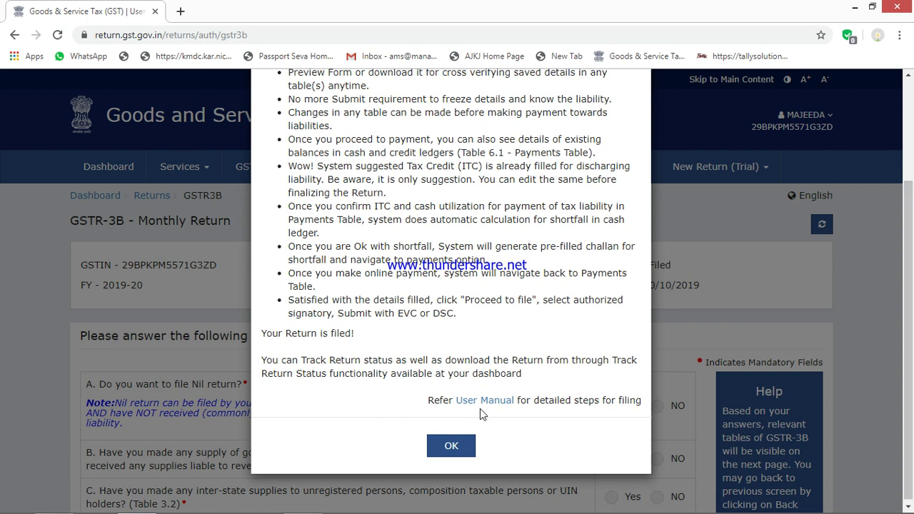
pyautogui.click(449, 446)
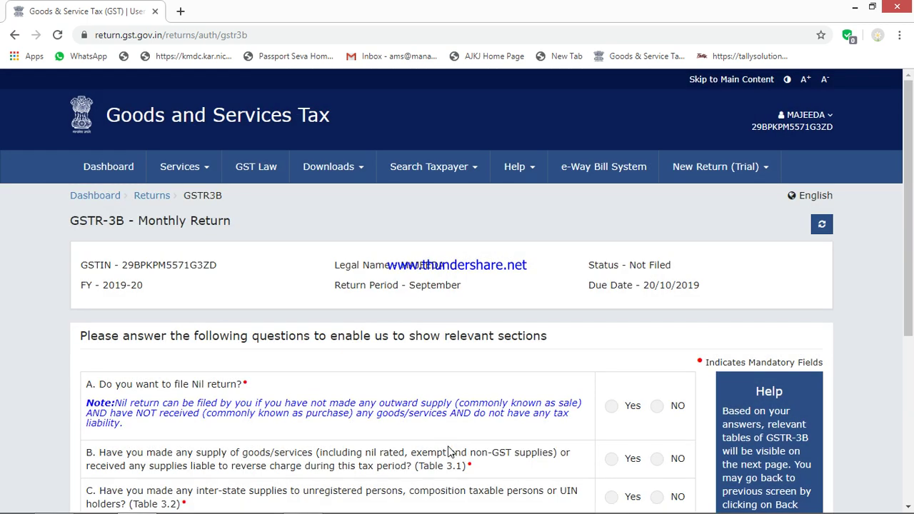
# Answer Yes to filing a Nil return and proceed to the filing declaration
pyautogui.moveTo(912, 258); pyautogui.dragTo(913, 308)
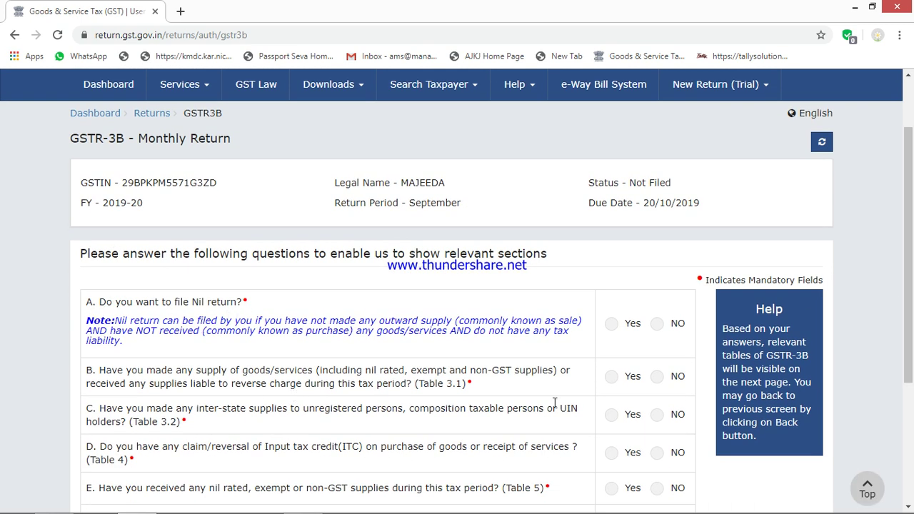
pyautogui.click(612, 325)
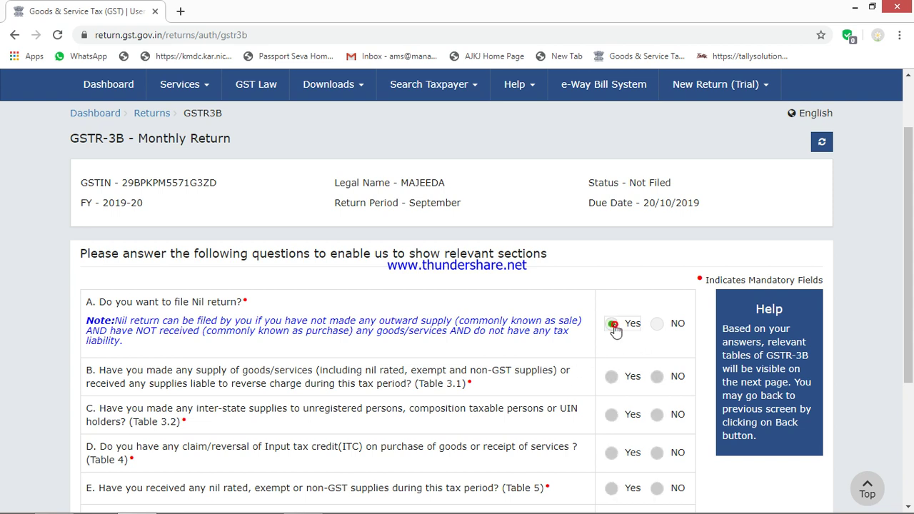
pyautogui.click(910, 281)
pyautogui.moveTo(910, 282); pyautogui.dragTo(911, 367)
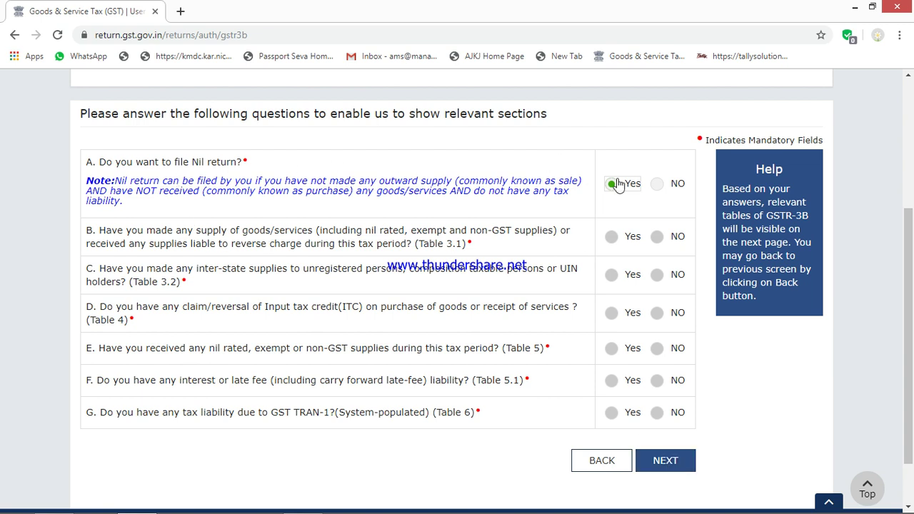
pyautogui.click(664, 466)
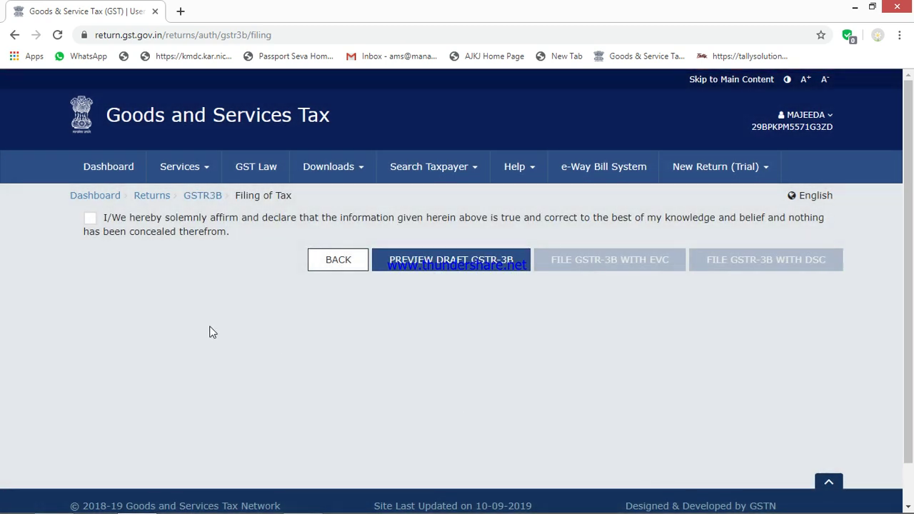
# Affirm the GSTR-3B declaration, pick the authorised signatory, and choose FILE GSTR-3B WITH EVC
pyautogui.click(90, 218)
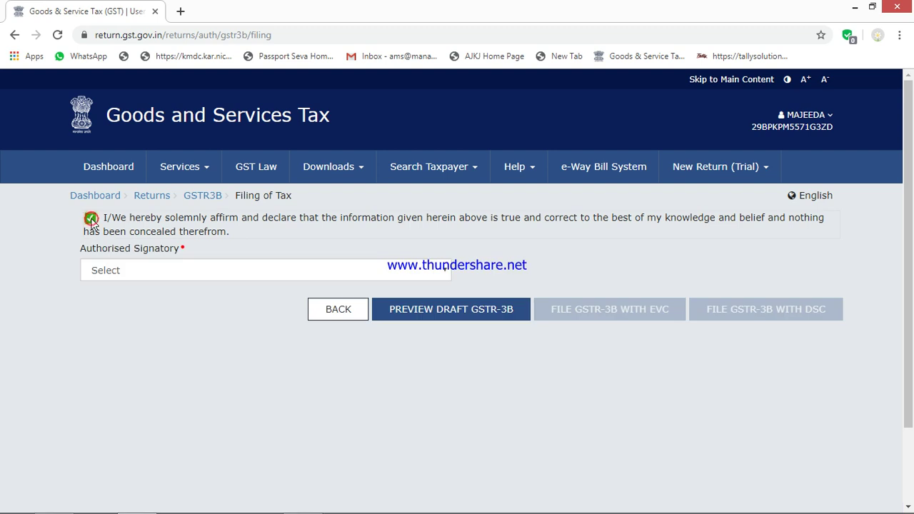
pyautogui.click(135, 276)
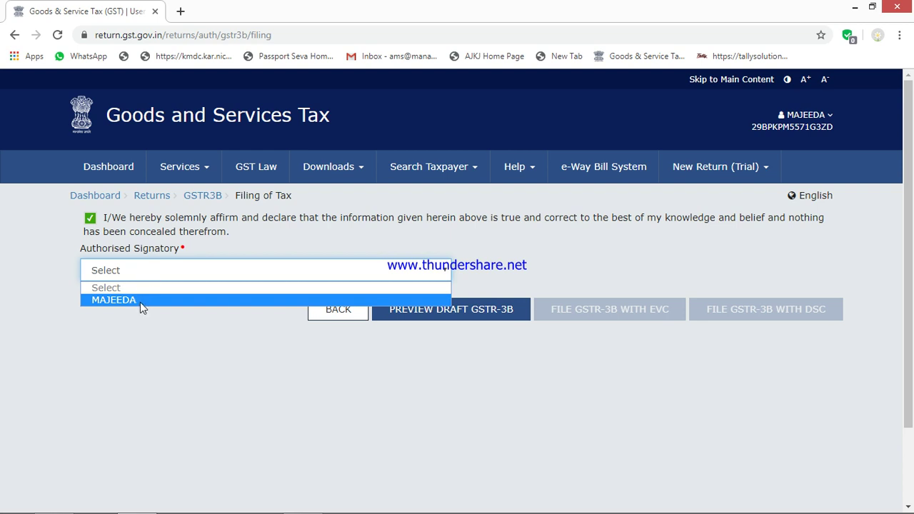
pyautogui.click(140, 301)
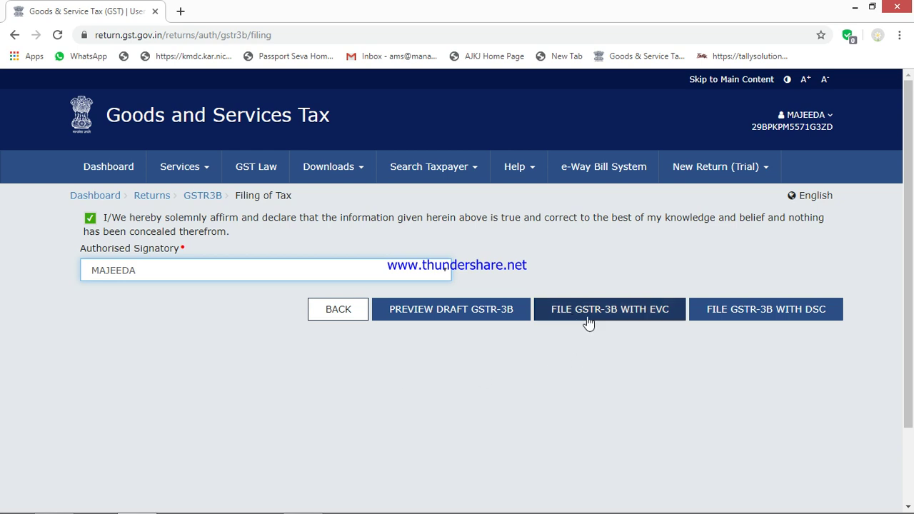
pyautogui.click(661, 321)
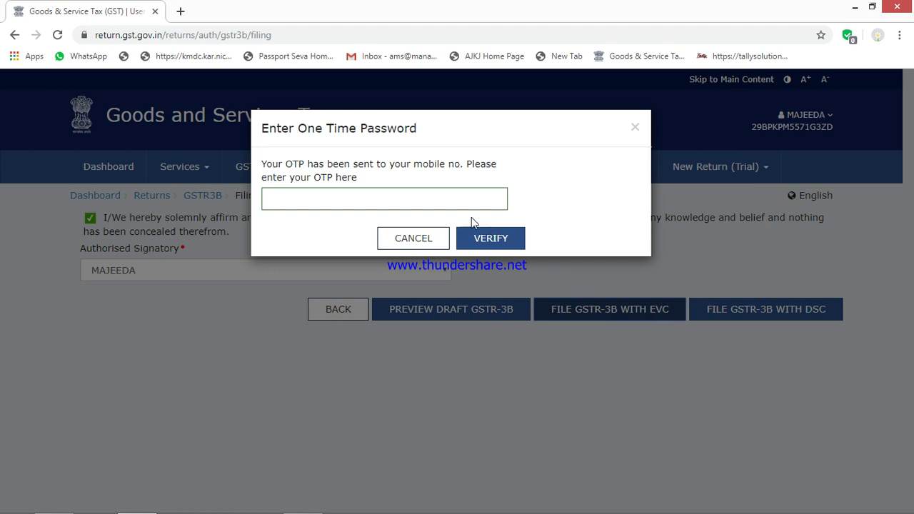
pyautogui.click(448, 204)
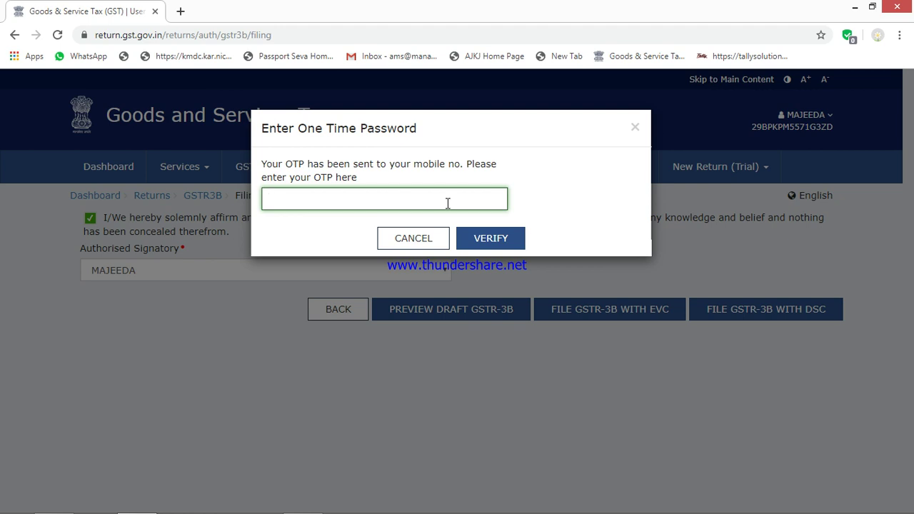
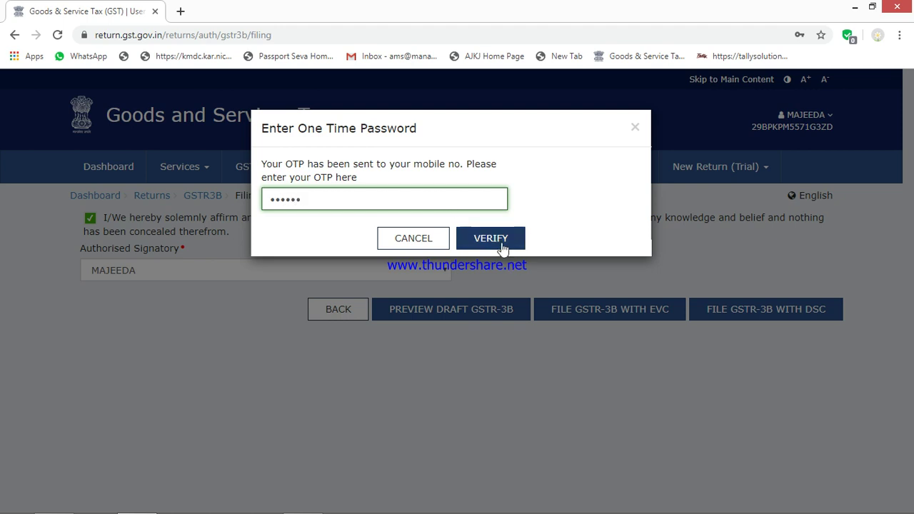
# Enter the received one-time password and verify to file the September 2019 GSTR-3B
pyautogui.click(500, 243)
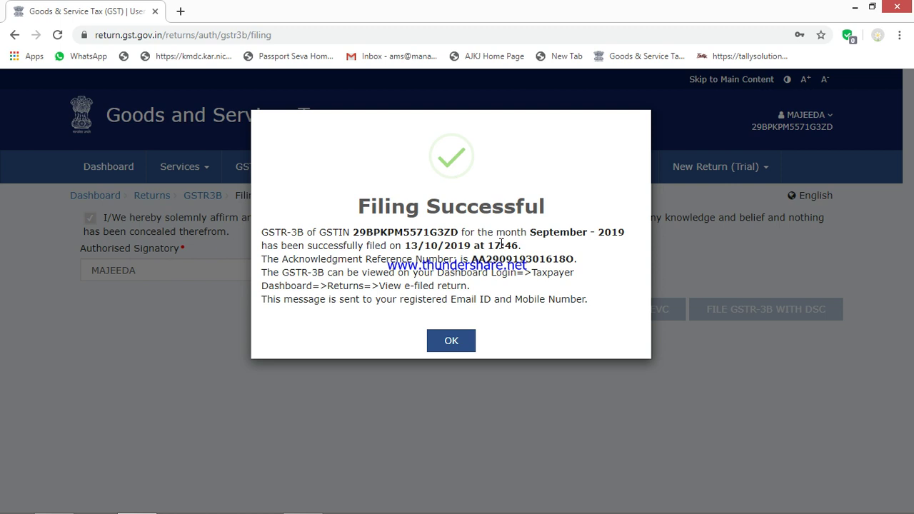
# Dismiss the GSTR-3B Filing Successful acknowledgement with OK
pyautogui.click(458, 345)
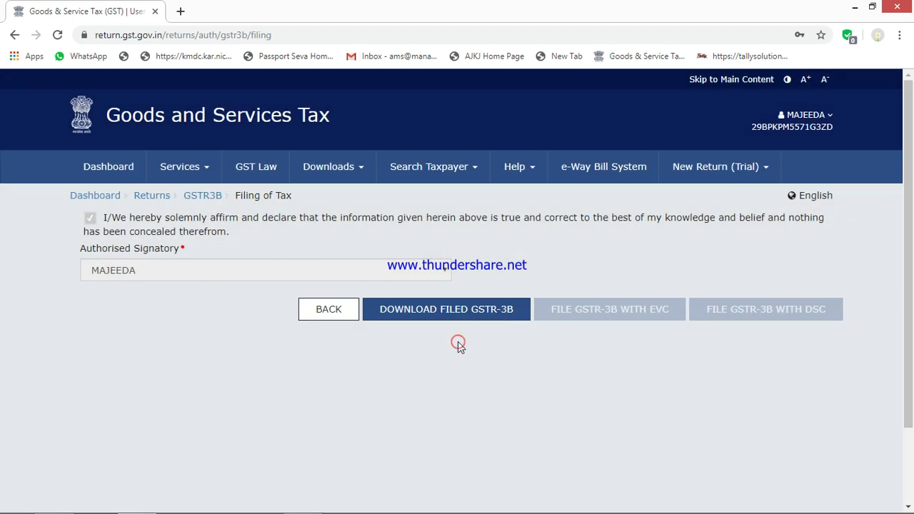